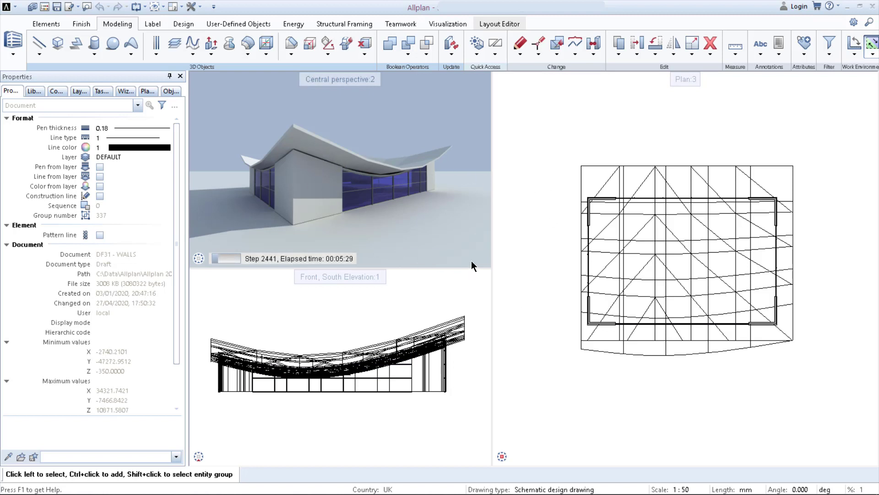
Step: Examine the finished curved-roof building from several sides in the perspective view
left_click(483, 258)
left_click(449, 226)
mouse_move(348, 203)
left_mouse_down()
mouse_move(369, 210)
mouse_move(523, 163)
left_mouse_up()
mouse_move(353, 176)
left_mouse_down()
mouse_move(519, 170)
mouse_move(440, 209)
mouse_move(423, 206)
left_mouse_up()
left_click_drag(250, 199, 425, 198)
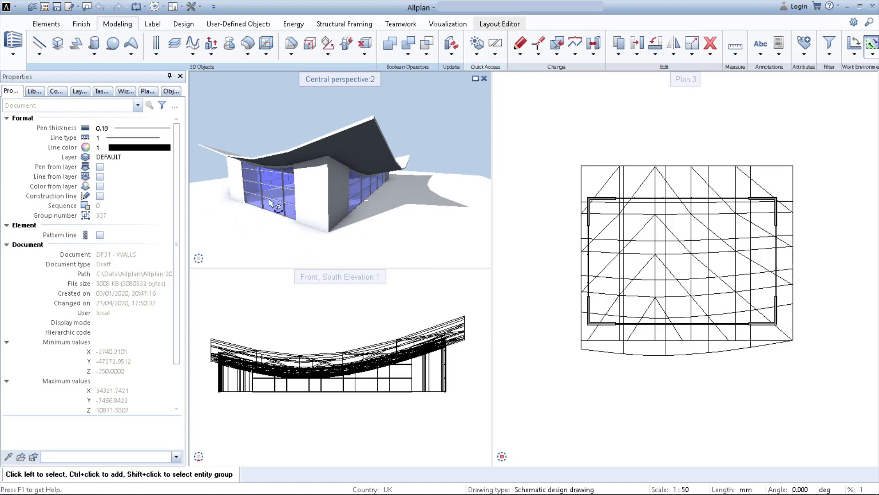
left_click_drag(270, 203, 501, 202)
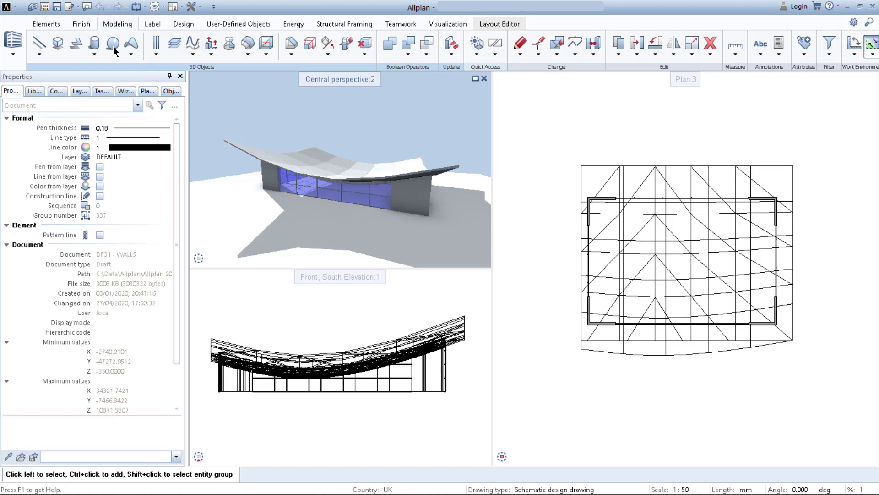
left_click(45, 26)
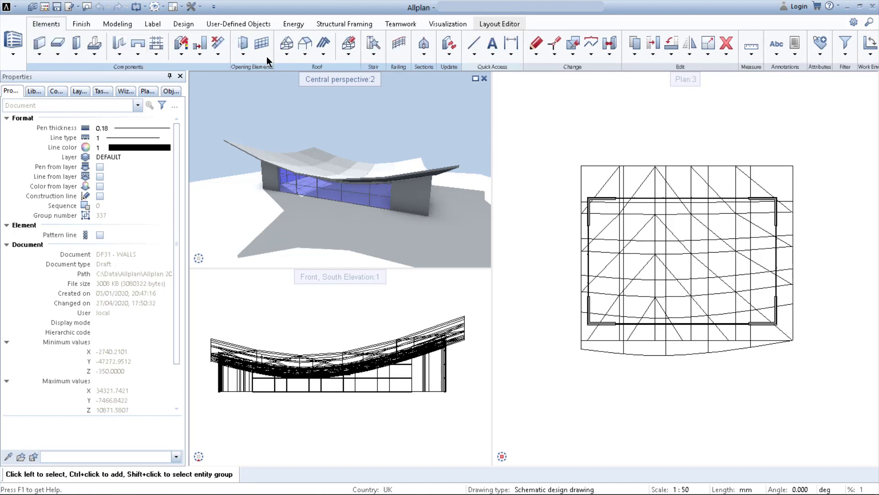
left_click(289, 56)
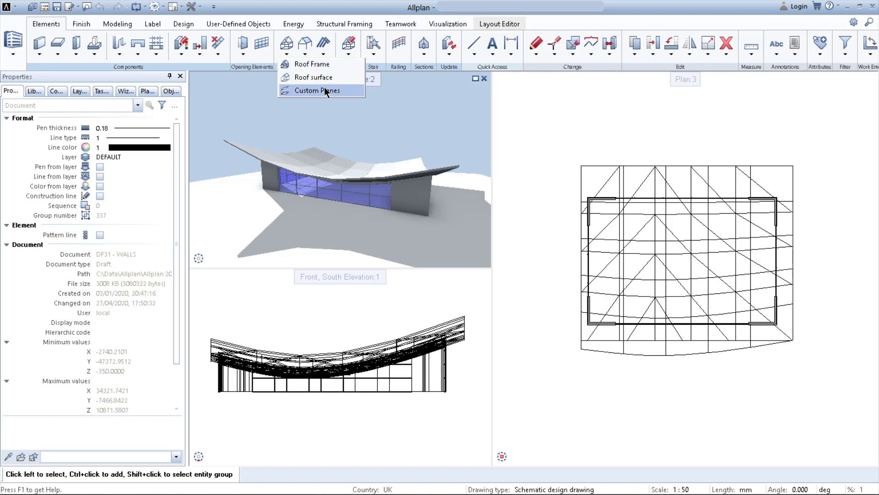
left_click(533, 126)
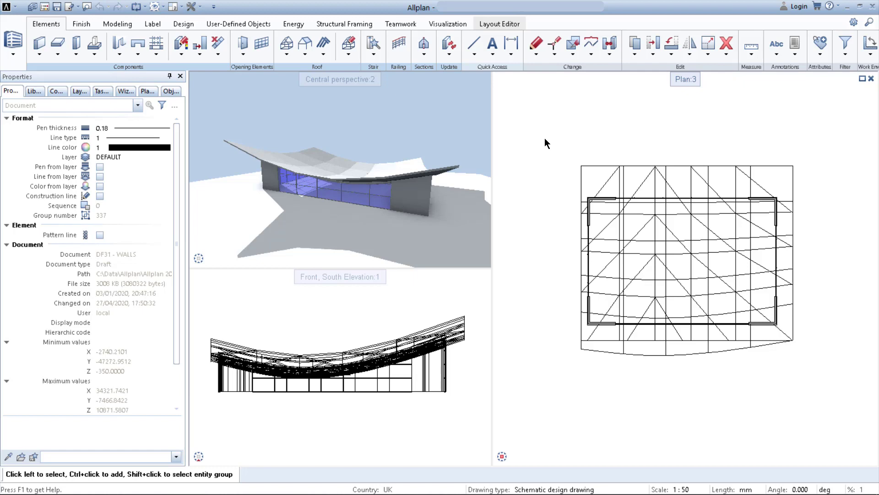
Step: Open drawing file 37 NEW from the building structure and view its walls and roof curves
key("F2")
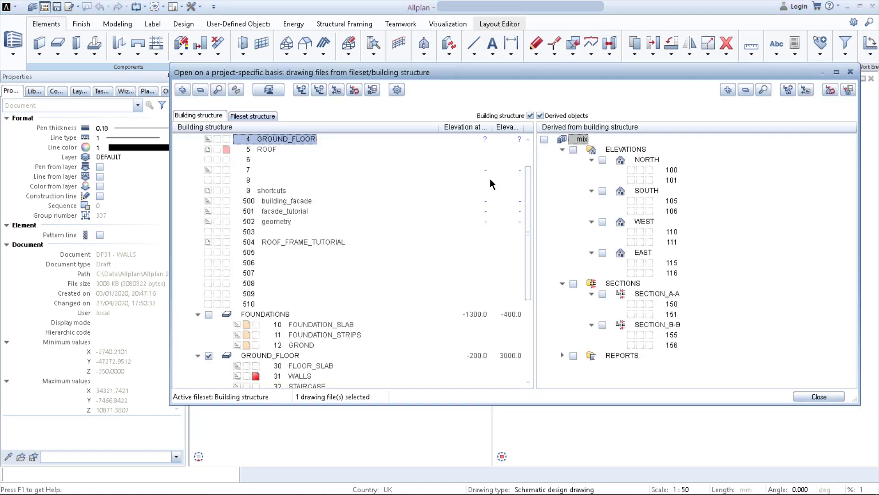
scroll(344, 282, "down", 3)
double_click(298, 345)
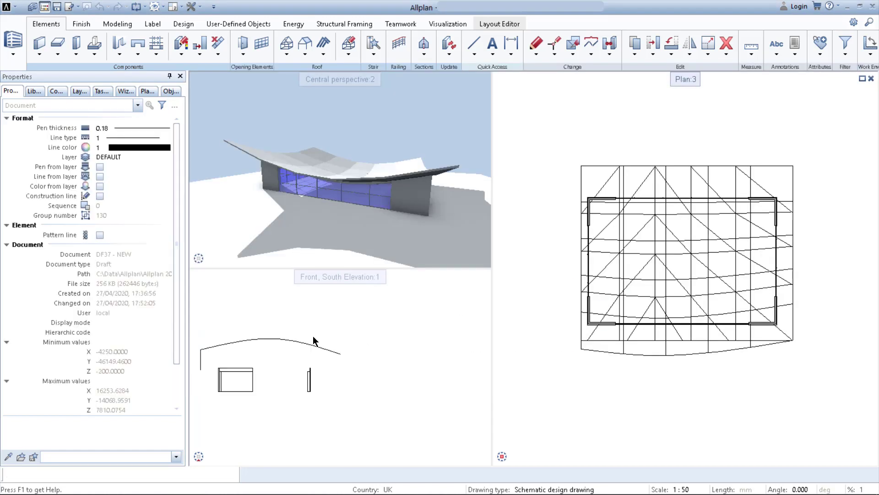
middle_click_drag(422, 208, 359, 209)
left_click_drag(415, 163, 332, 216)
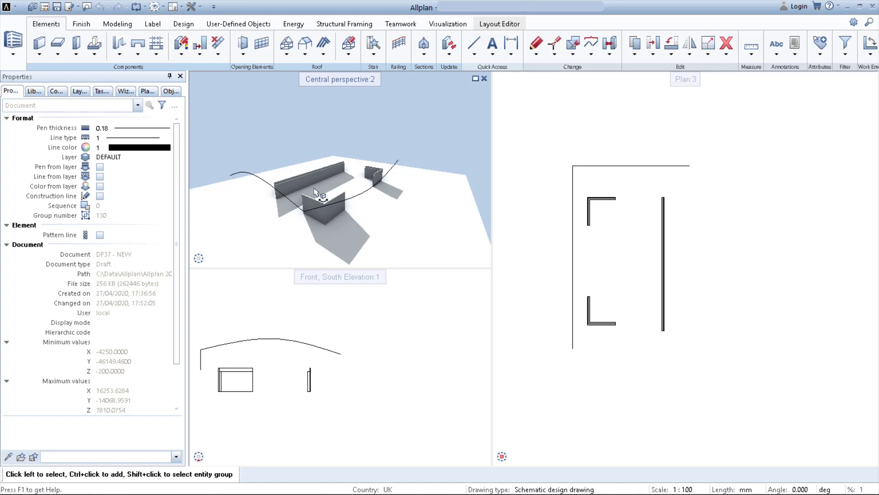
middle_click_drag(558, 218, 556, 191)
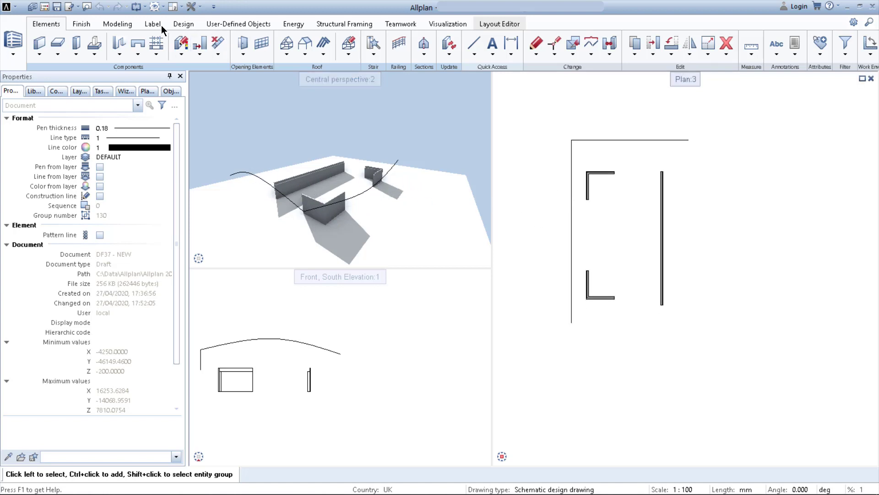
Step: Extrude the roof profile curve at the plan's left edge along the 3D spline at its upper edge, with 0 interior profiles
left_click(121, 24)
left_click(212, 53)
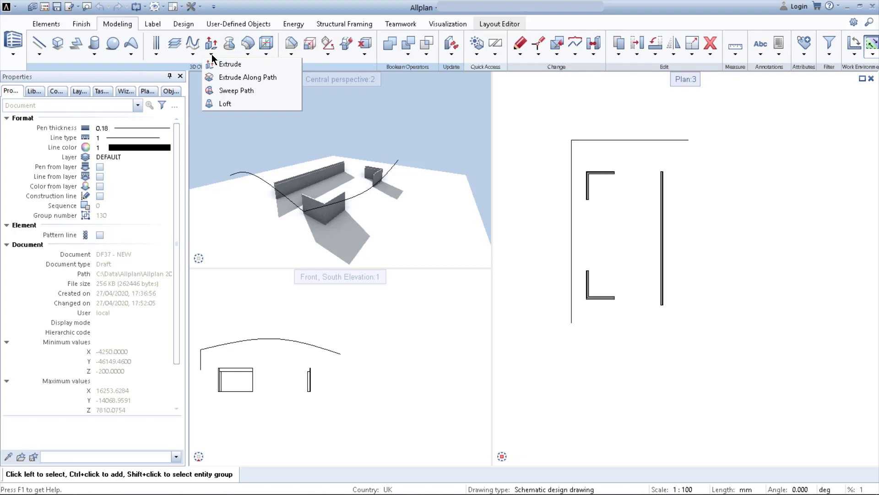
left_click(248, 77)
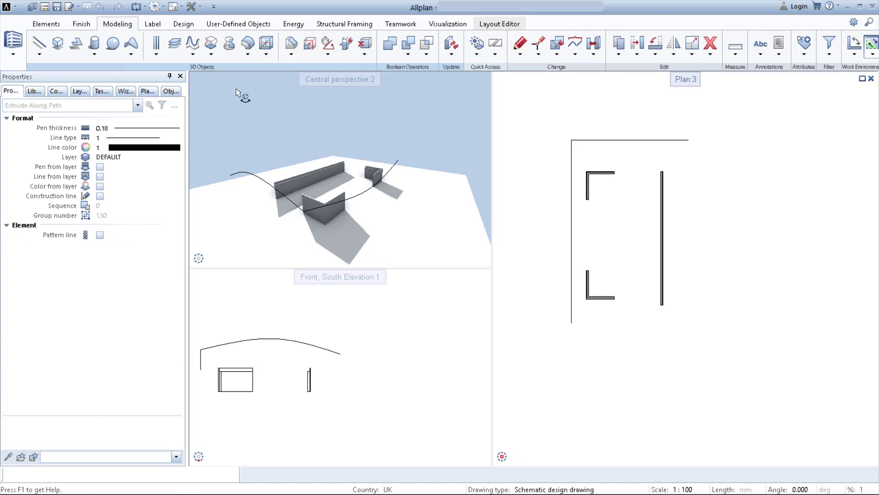
left_click(569, 232)
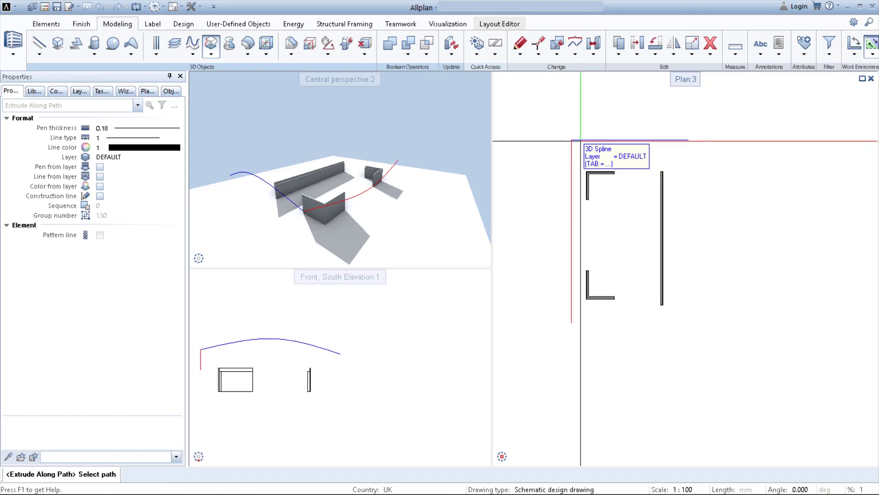
left_click(581, 141)
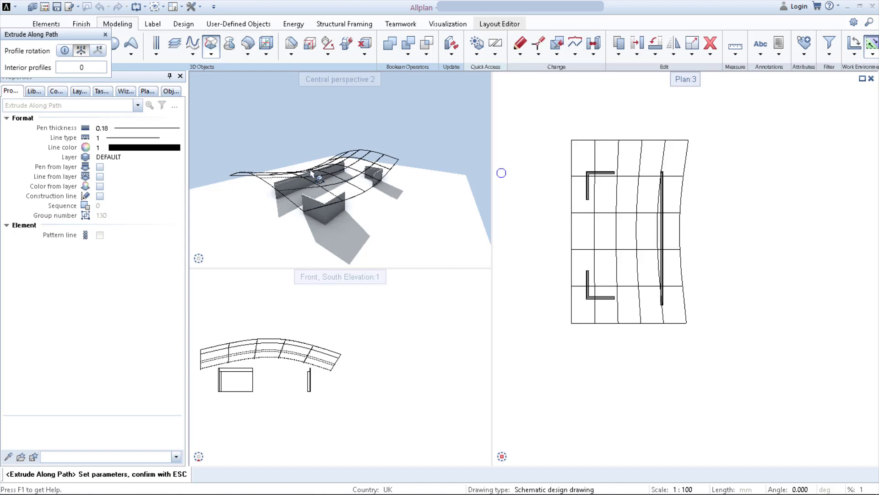
key("Escape")
key("Escape")
middle_click_drag(316, 176, 462, 220)
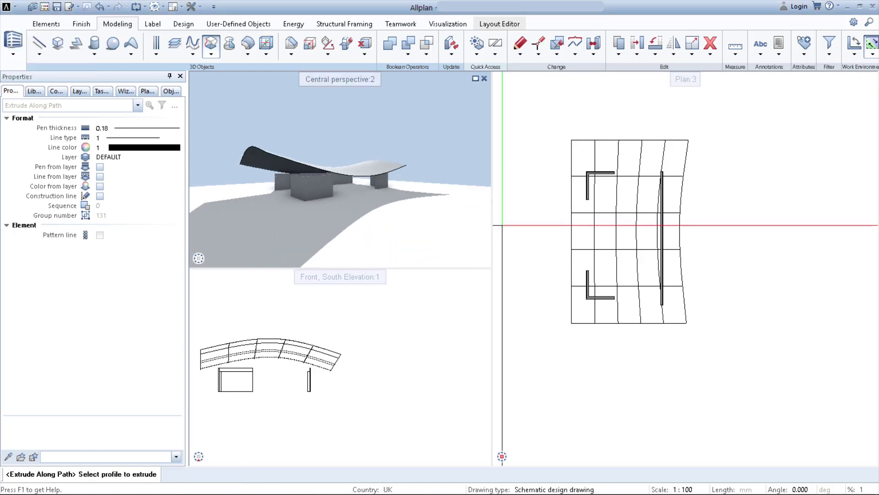
key("Escape")
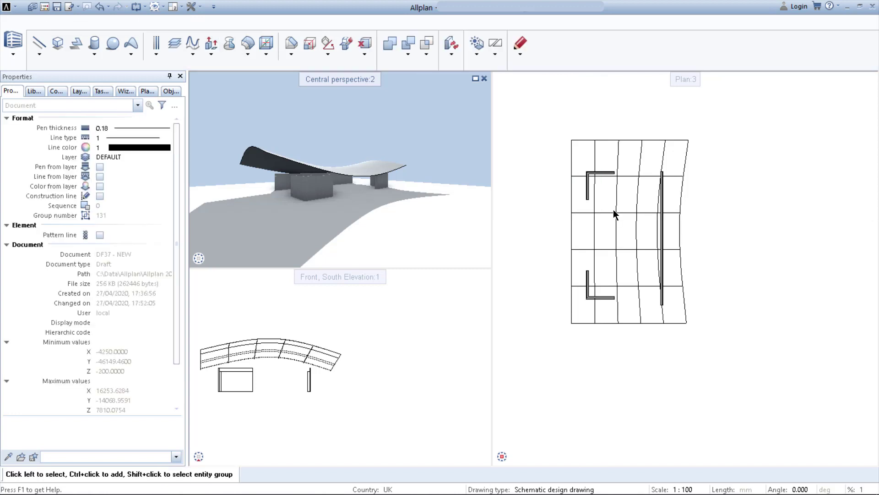
Step: Try converting the extruded 3D roof surface to a named reference surface, and undo the conversion
right_click(613, 214)
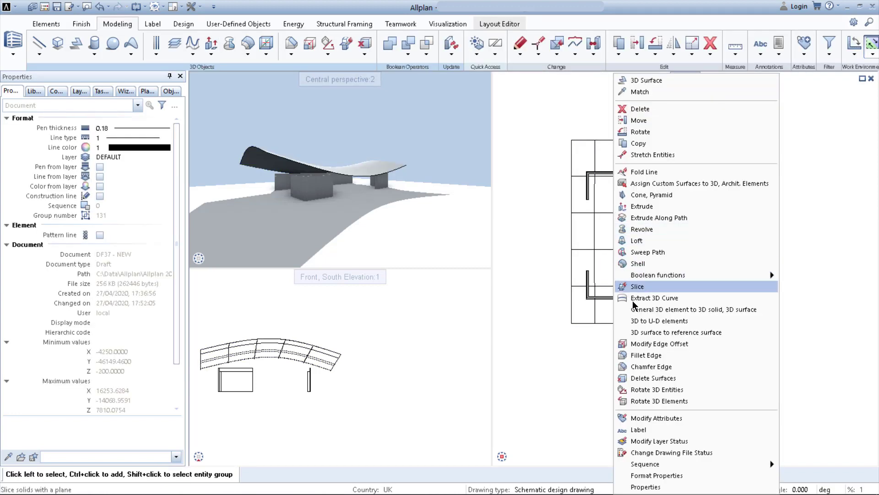
left_click(678, 332)
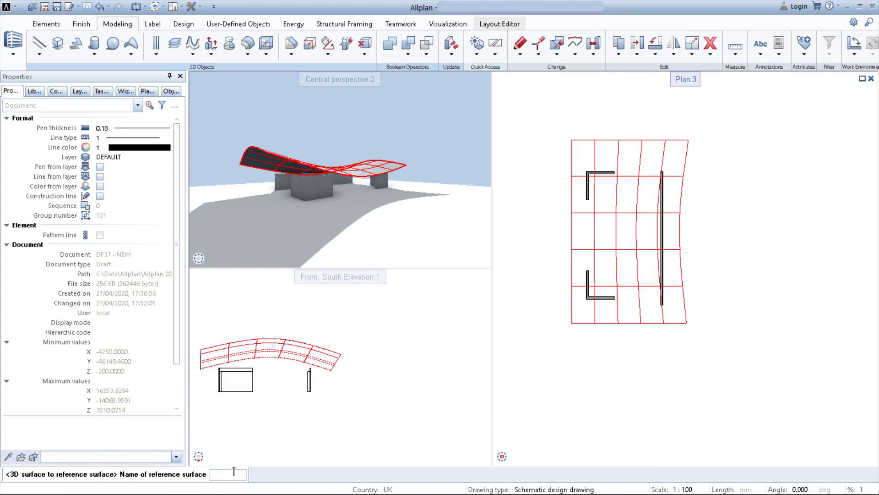
left_click(216, 474)
type("ROOF_")
key("Return")
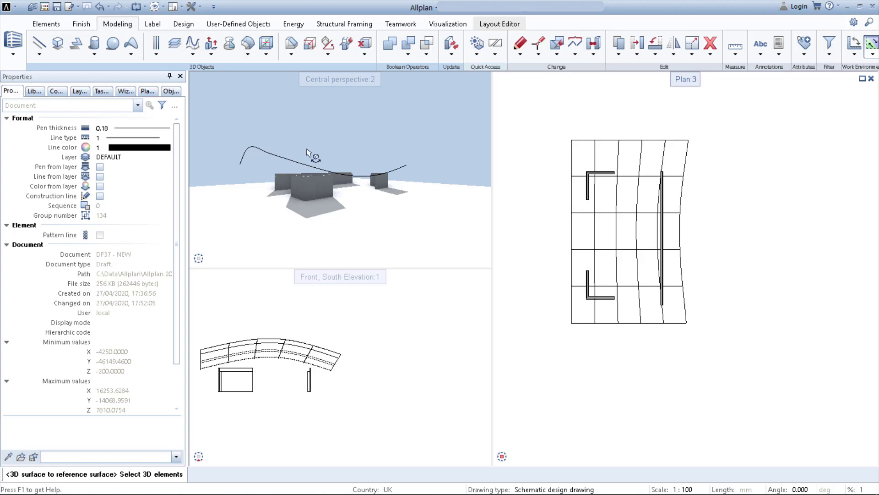
key("Escape")
middle_click_drag(329, 321, 379, 305)
scroll(333, 332, "up", 2)
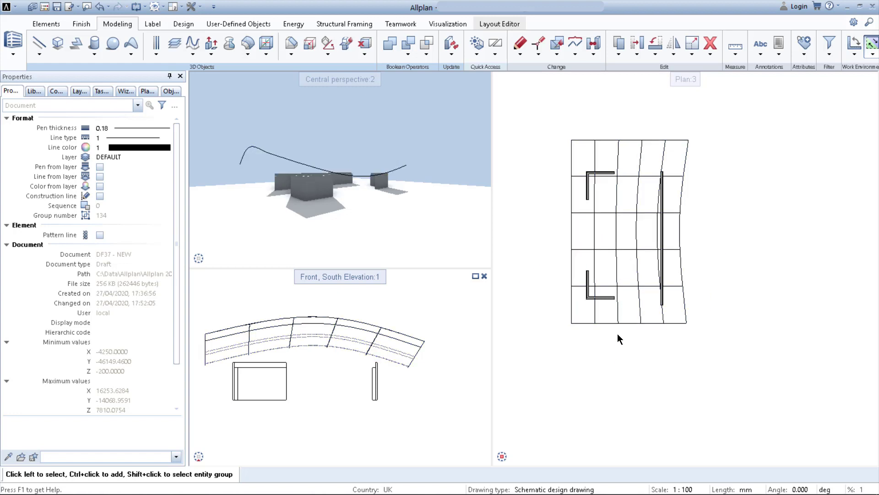
left_click(100, 7)
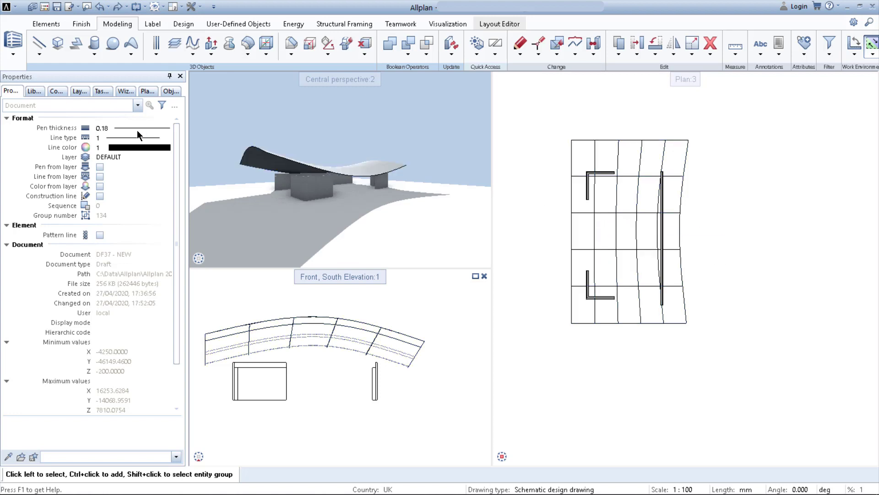
Step: Insert the extruded roof surface as a reference surface in the ROOF level of the FAMILY_HOUSE plane model
left_click(147, 91)
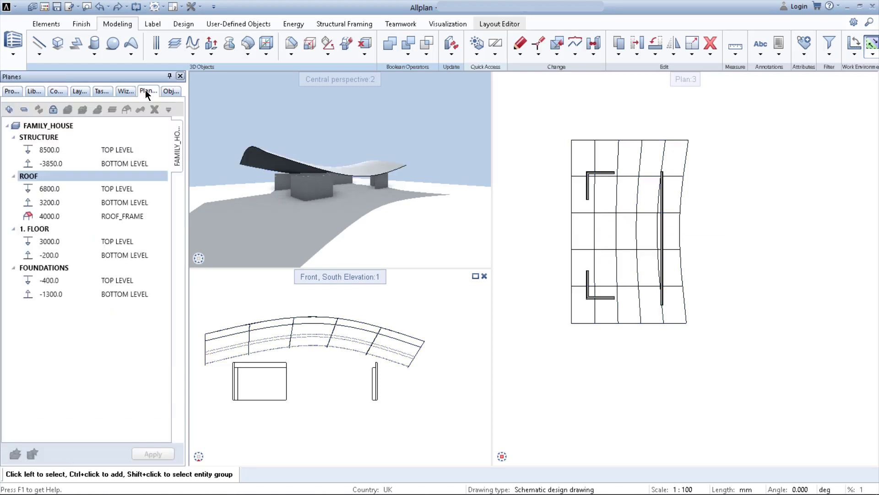
left_click(53, 109)
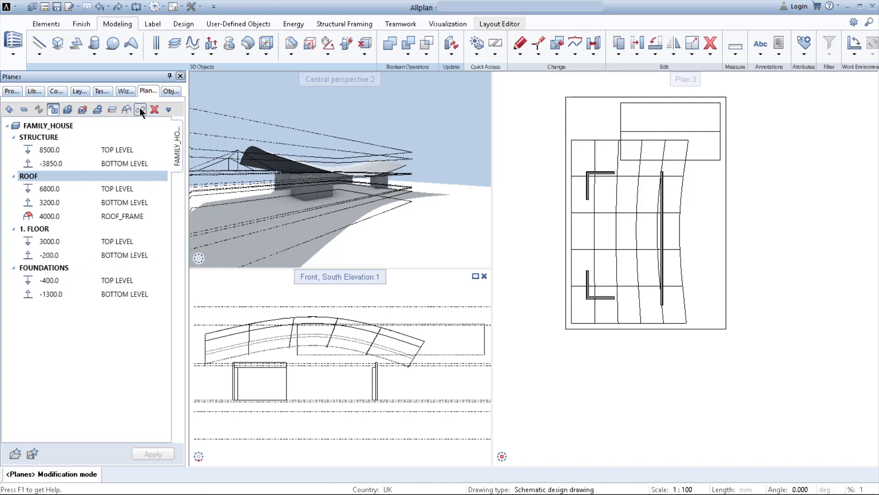
left_click(140, 110)
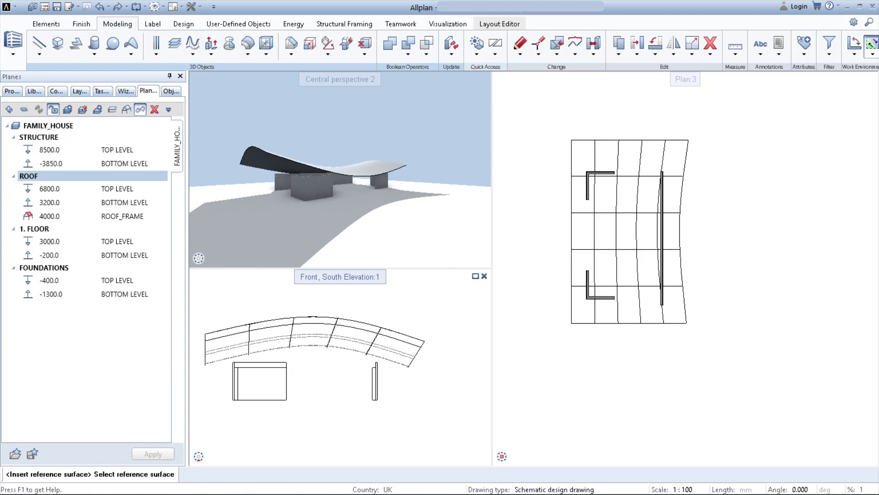
left_click(623, 244)
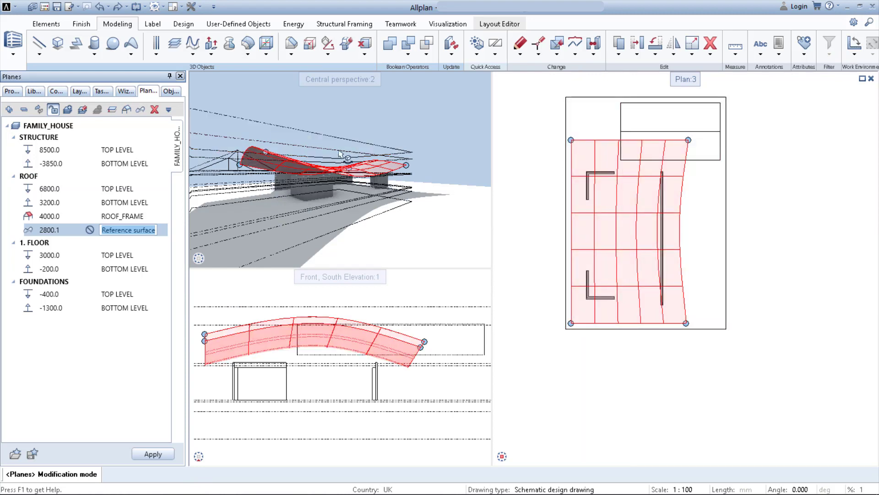
mouse_move(254, 185)
left_mouse_down()
mouse_move(373, 163)
mouse_move(256, 181)
left_mouse_up()
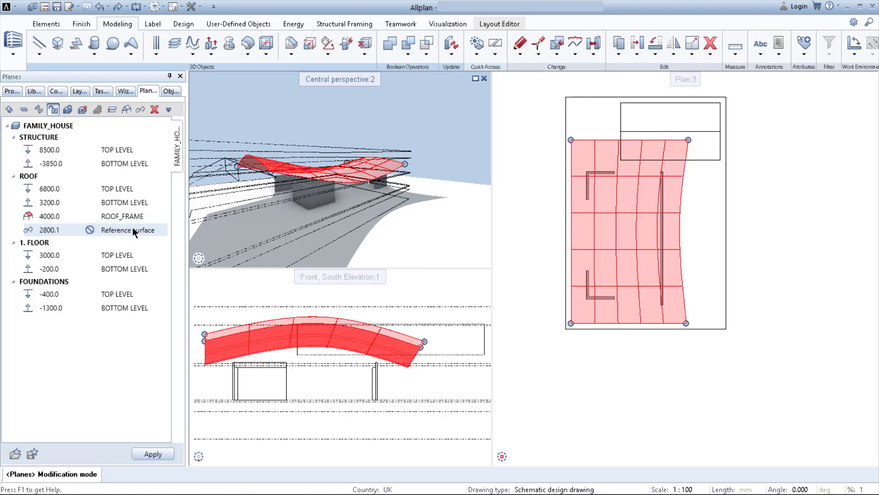
Step: Rename the inserted reference surface ROOF_ORGANIC
double_click(128, 231)
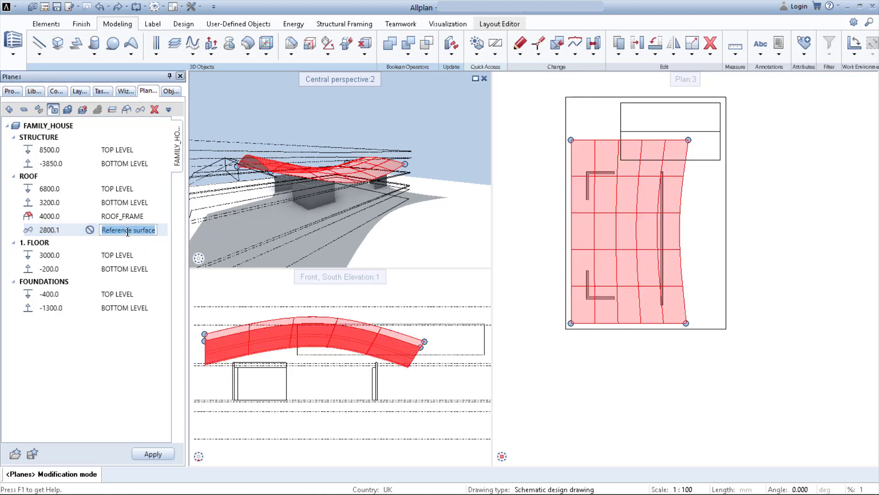
type("R")
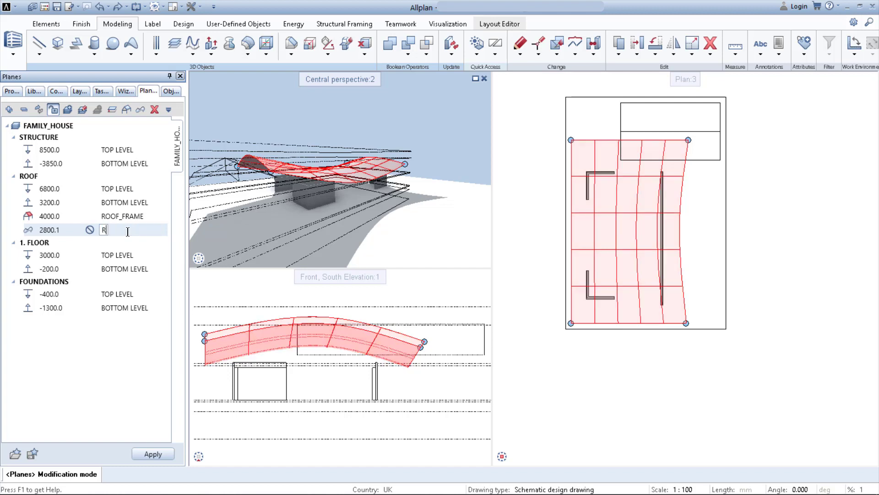
type("OOF_ORG")
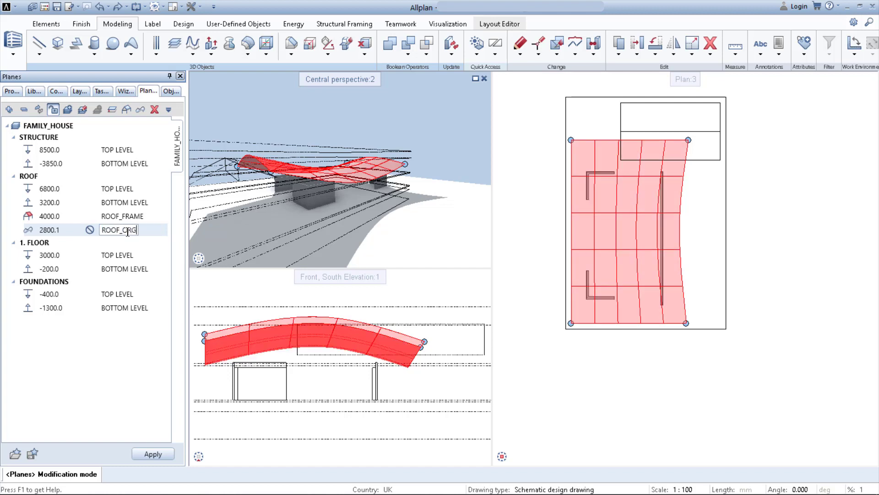
type("ANICE")
key("Return")
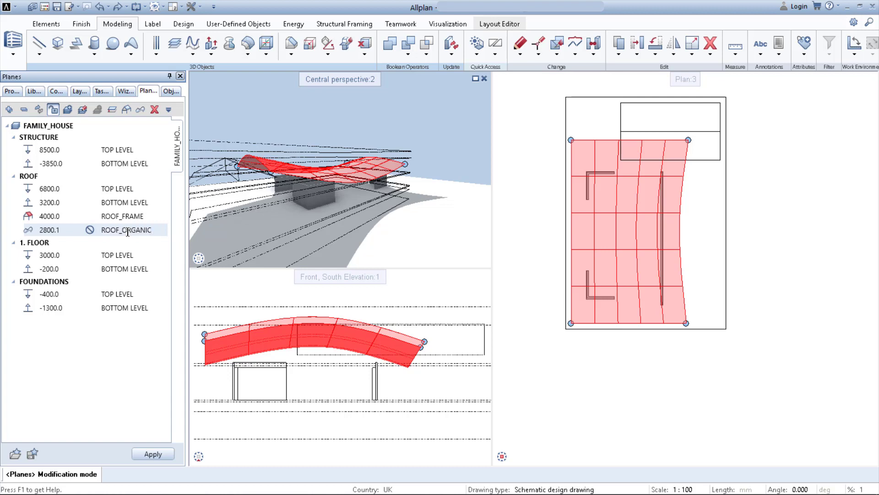
Step: Define ROOF_ORGANIC as a bottom-level plane, apply the plane model changes and leave modification mode
left_click(89, 230)
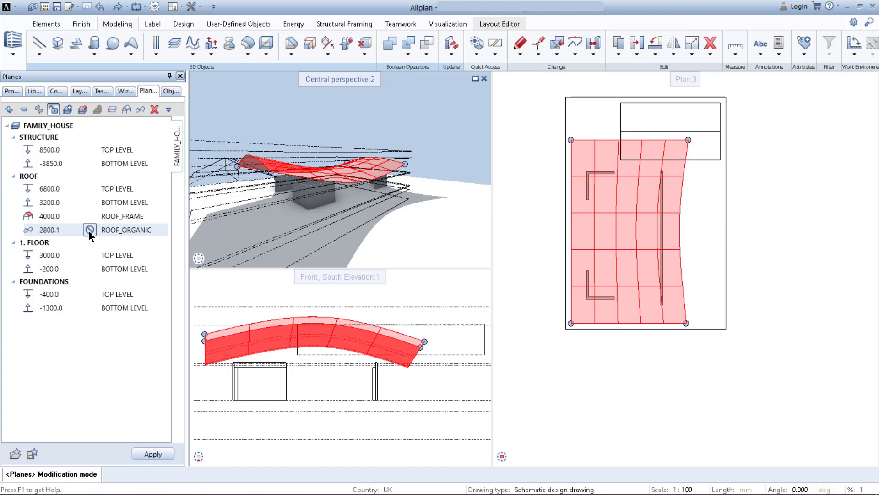
left_click(89, 230)
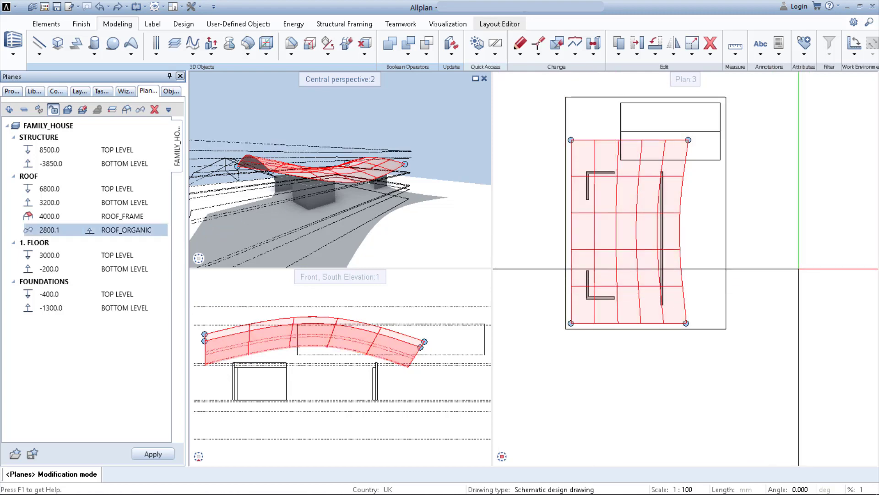
left_click(146, 454)
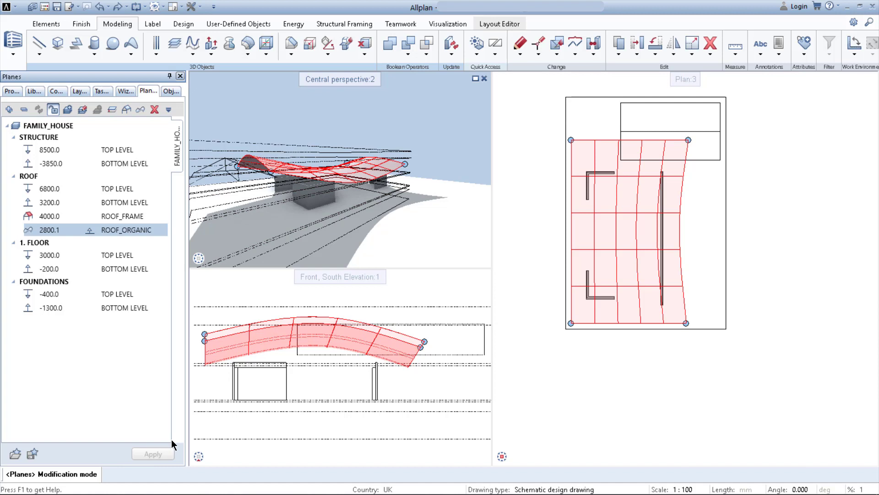
key("Escape")
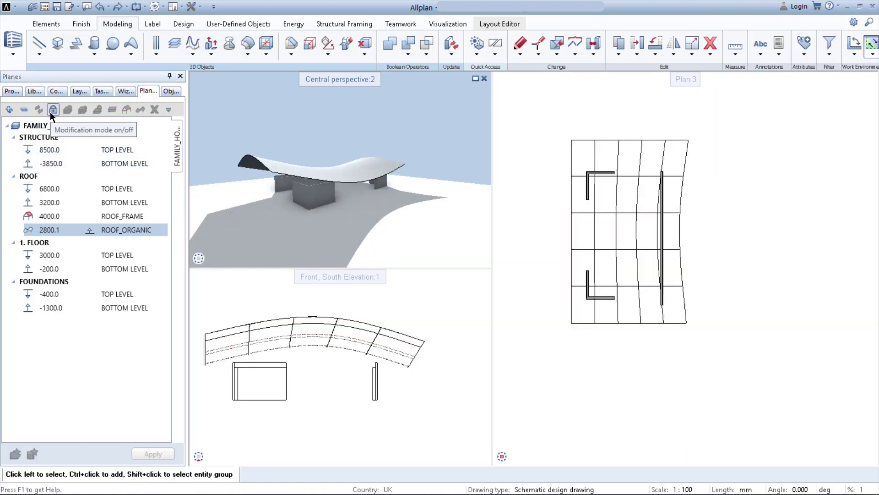
Step: Delete the extruded 3D roof surface from the drawing, keeping its two curves and the walls
left_click(11, 91)
left_click(570, 284)
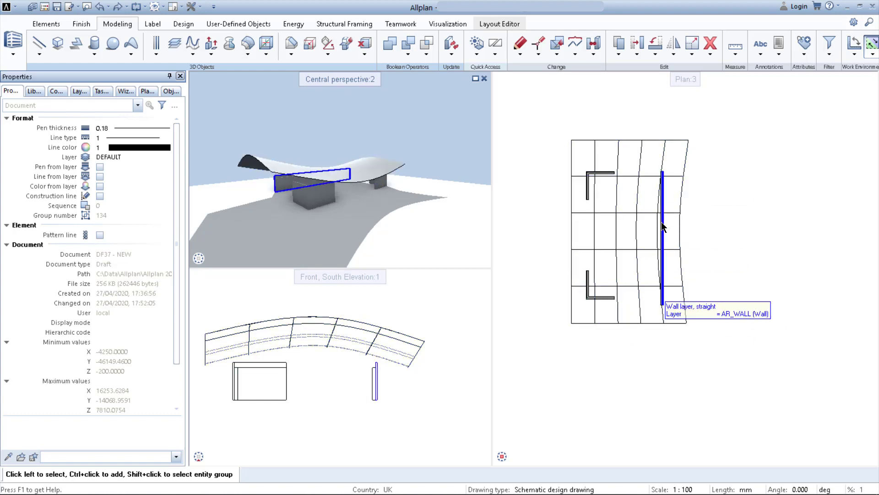
left_click(606, 224)
key("Delete")
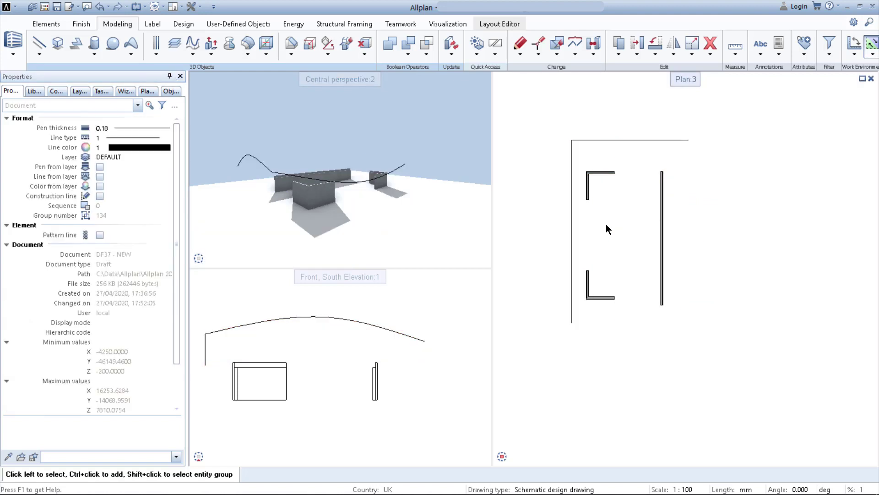
Step: Display the ROOF_ORGANIC plane in modification mode to check it against the walls, and leave modification mode without changes
left_click(145, 93)
double_click(47, 231)
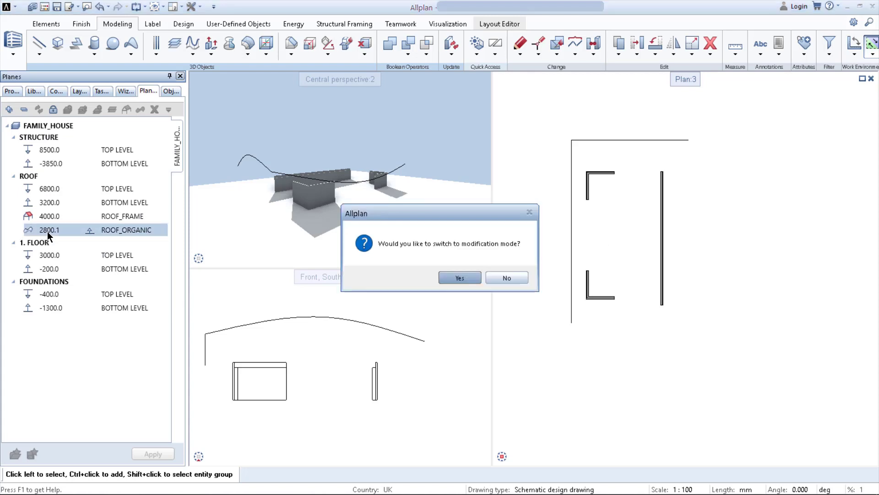
left_click(459, 277)
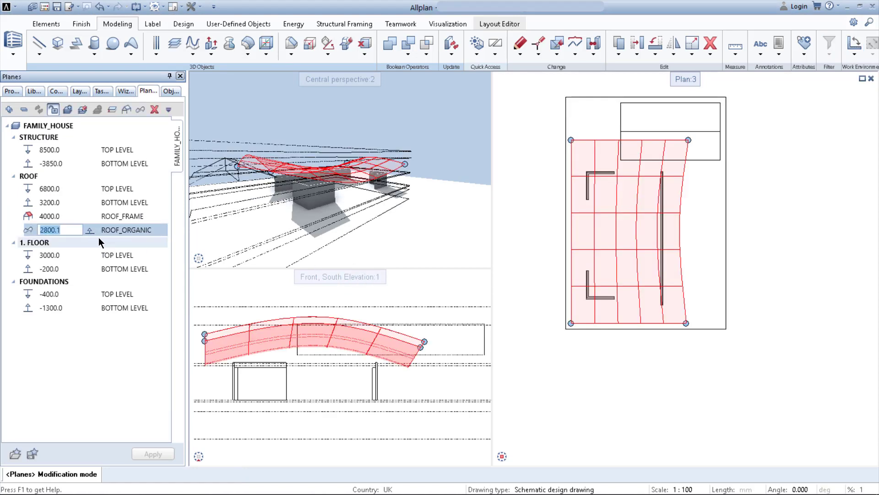
left_click(246, 169)
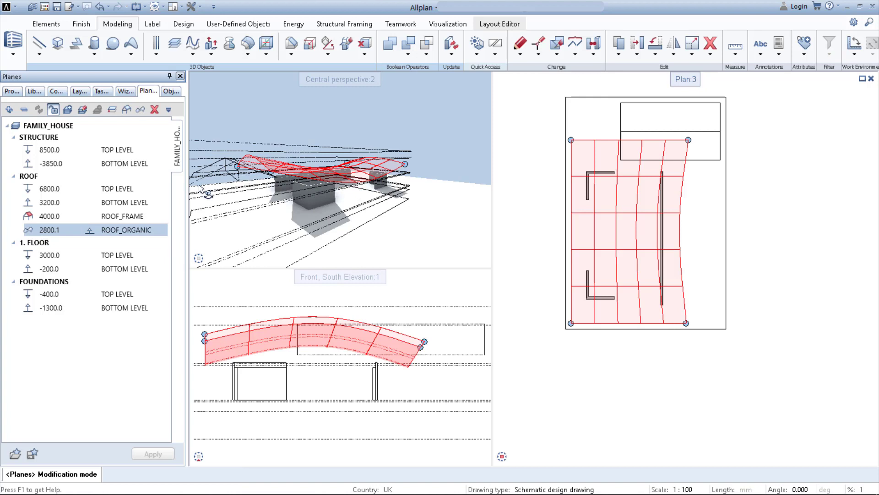
left_click(52, 112)
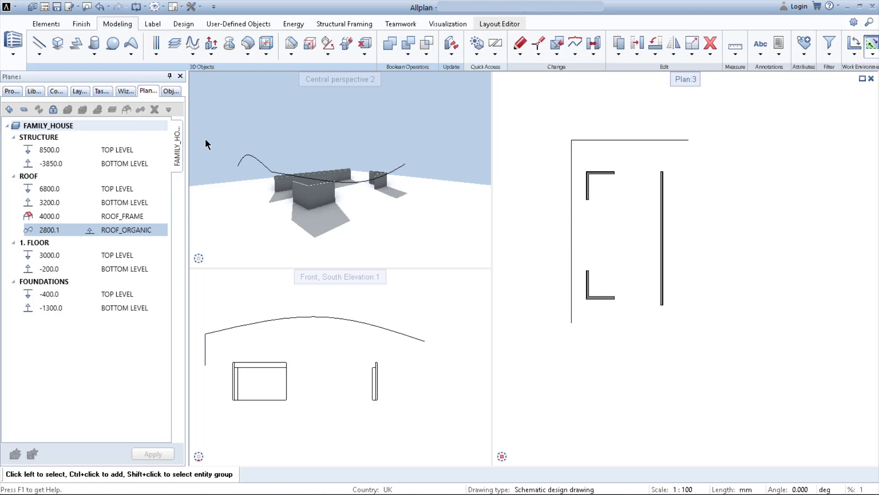
Step: Assign ROOF_ORGANIC as the top level plane of the 300 mm layer of the upper corner's vertical wall in the plan
left_click(587, 196)
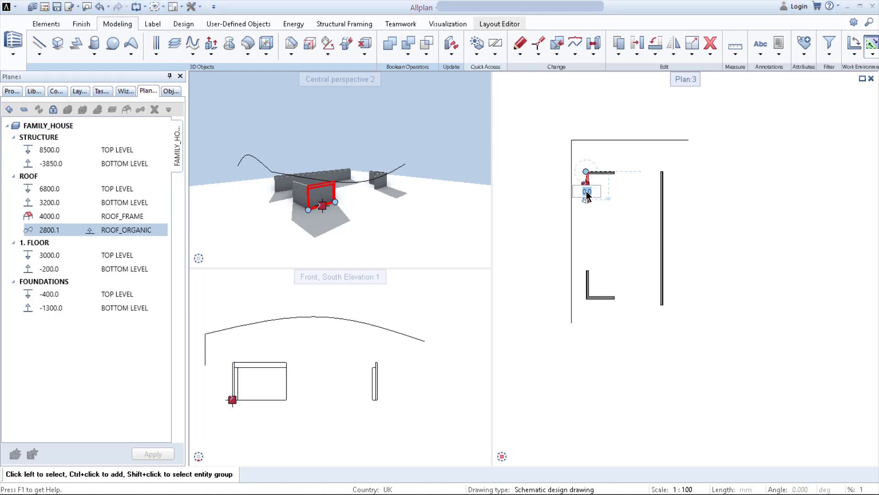
scroll(586, 176, "up", 2)
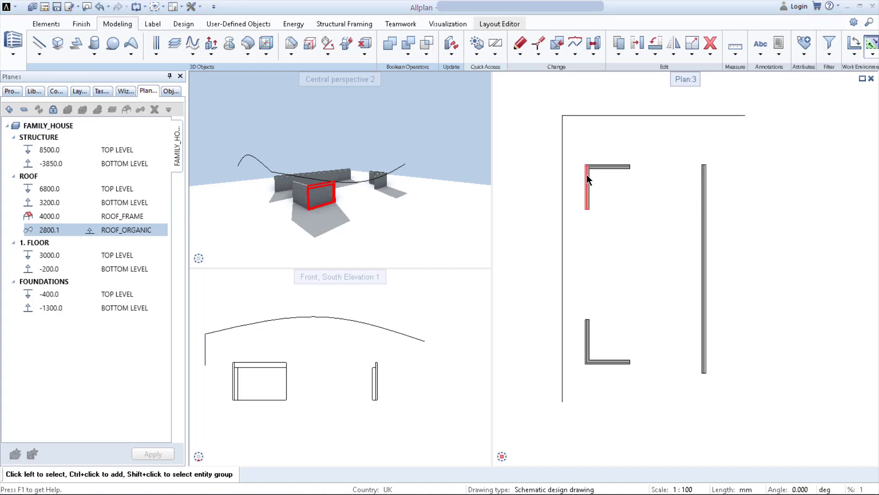
double_click(588, 178)
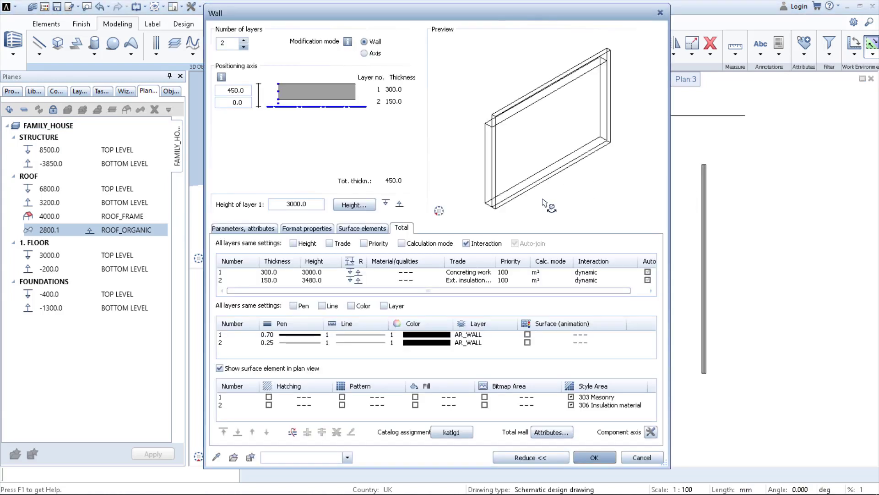
left_click(352, 274)
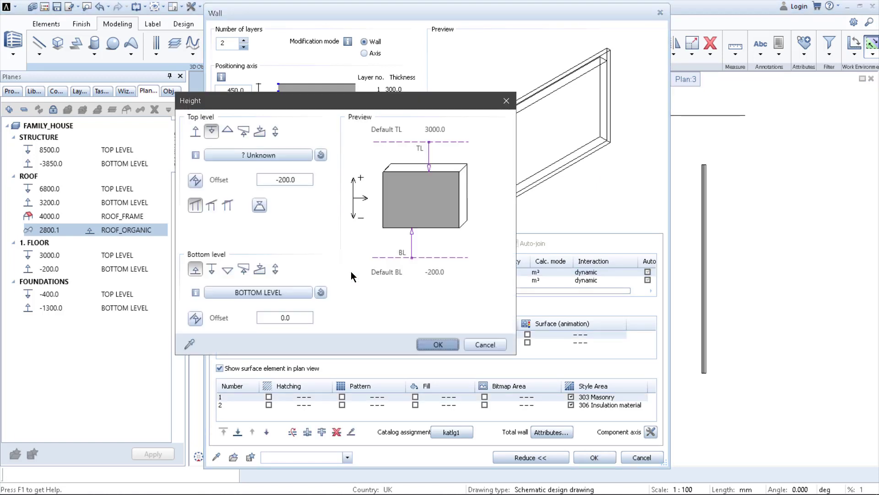
left_click(280, 156)
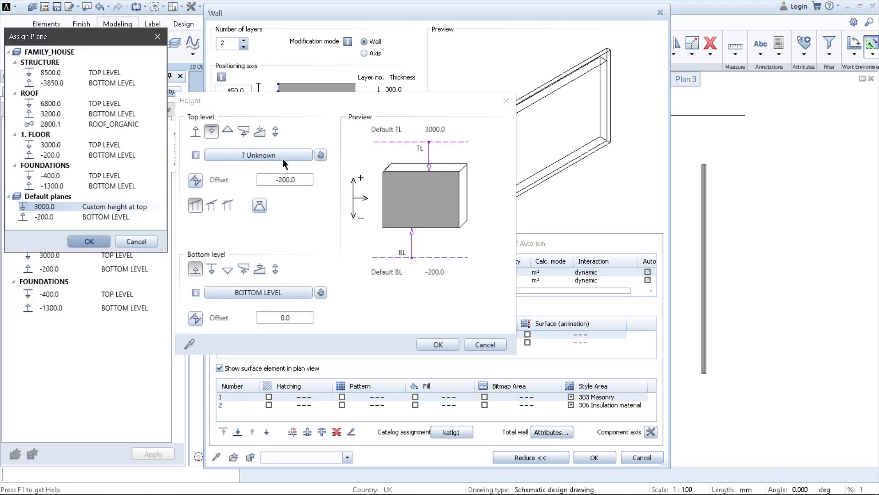
left_click(53, 122)
left_click(89, 242)
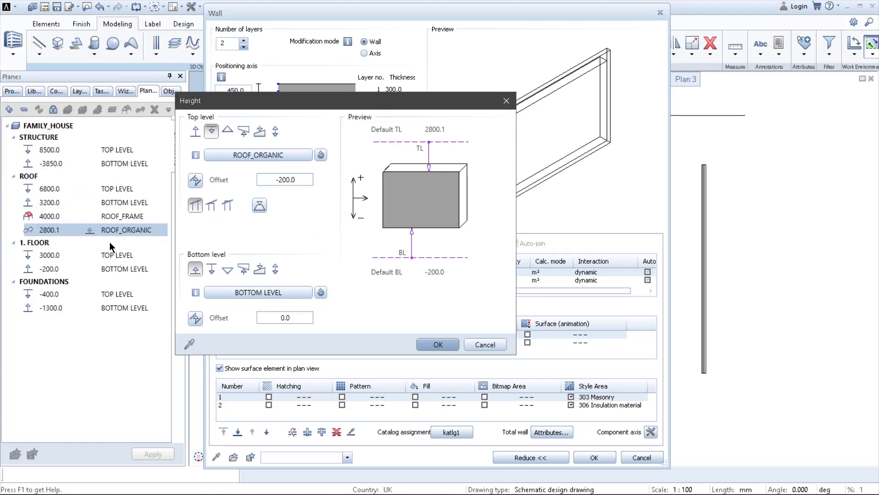
left_click(440, 344)
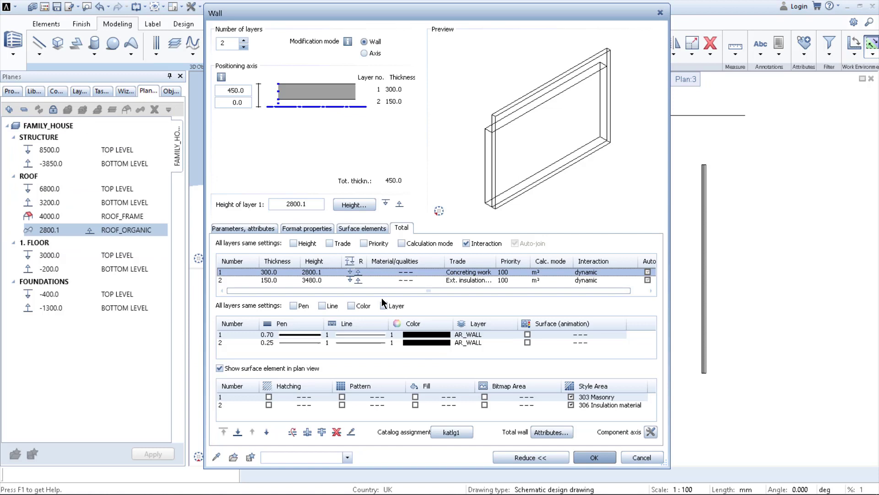
Step: Assign ROOF_ORGANIC as the top level plane of the same wall's 150 mm insulation layer and apply the wall changes
left_click(355, 283)
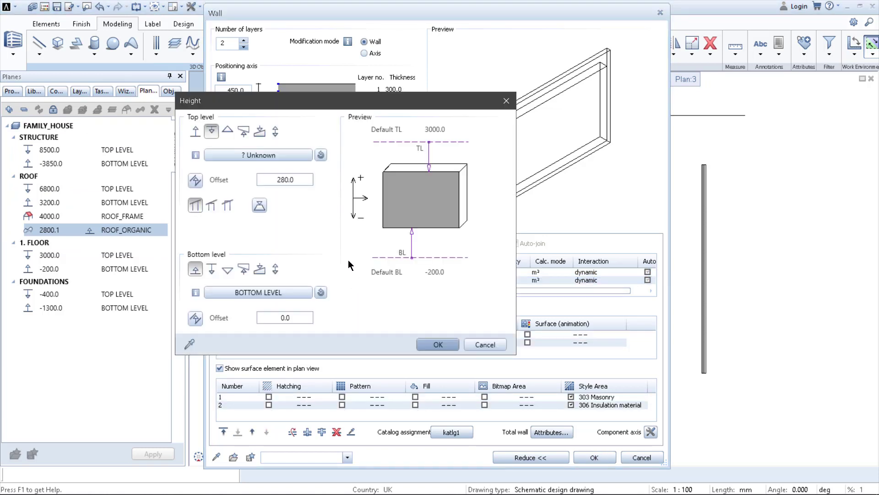
left_click(281, 156)
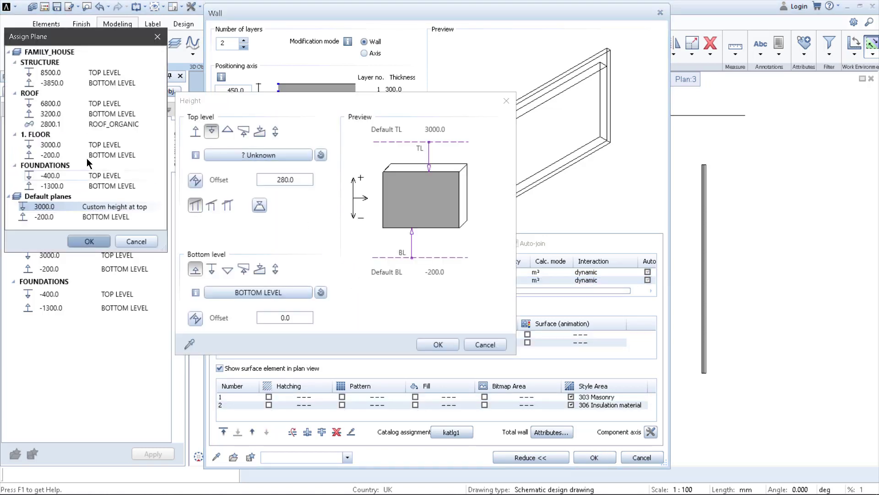
left_click(115, 123)
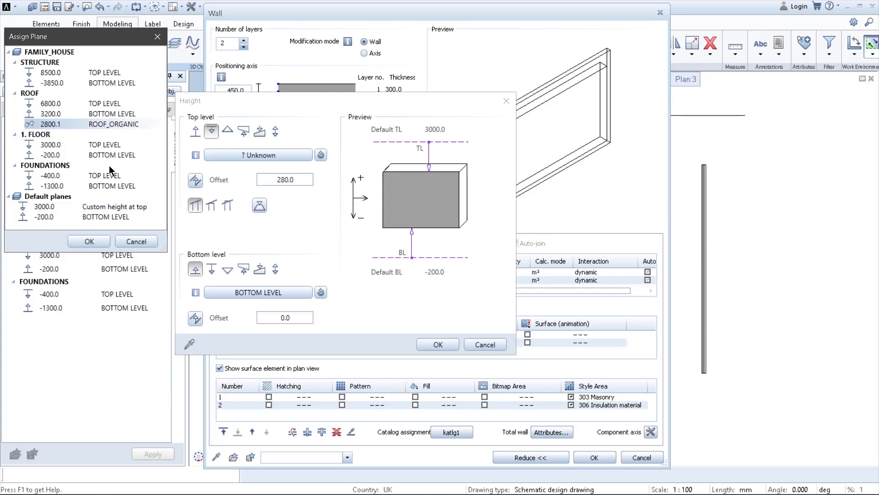
left_click(97, 242)
left_click(437, 344)
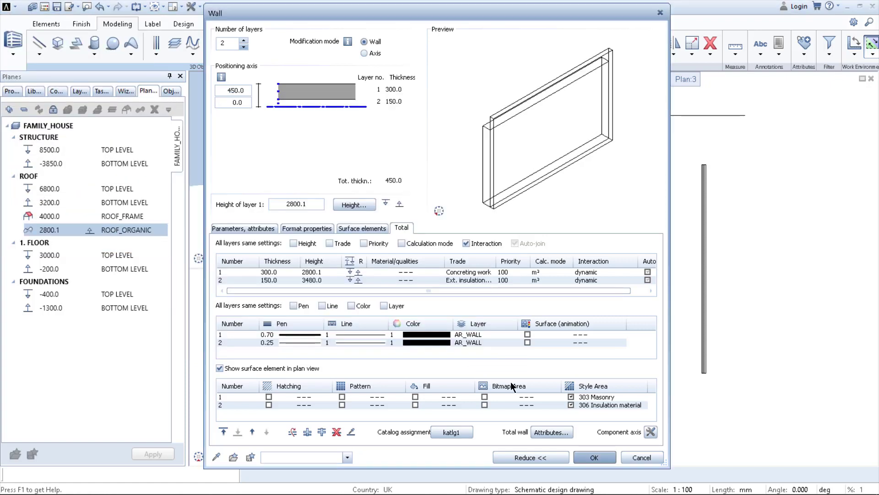
left_click(595, 459)
Step: Match the upper corner's horizontal wall to the settings of the adjoining vertical wall so it follows ROOF_ORGANIC
scroll(295, 172, "up", 5)
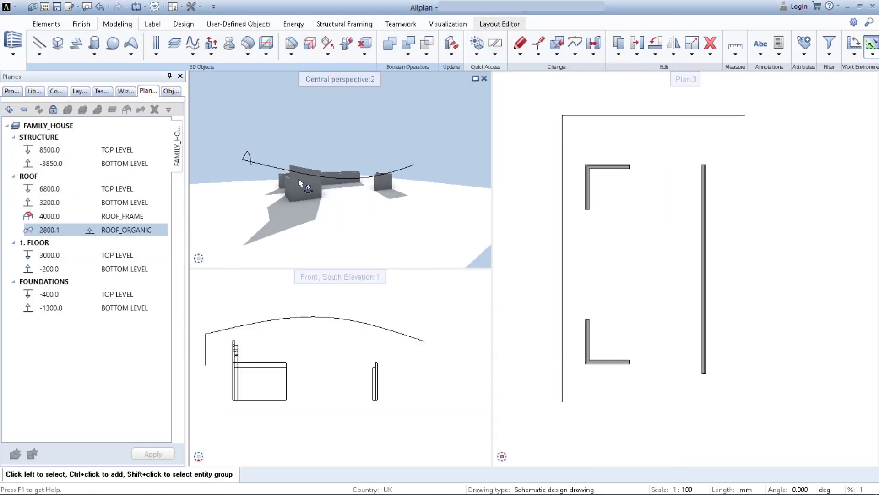
left_click_drag(294, 172, 440, 151)
middle_click_drag(320, 179, 413, 179)
left_click_drag(366, 174, 277, 179)
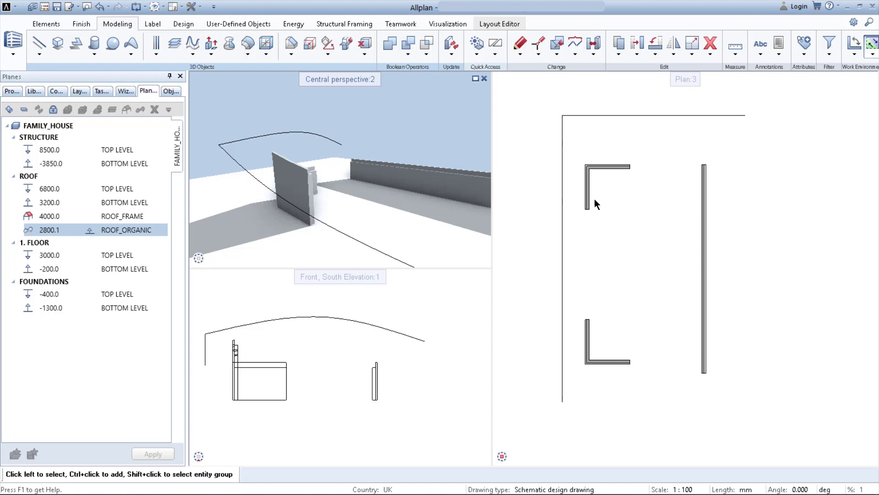
double_click(605, 169)
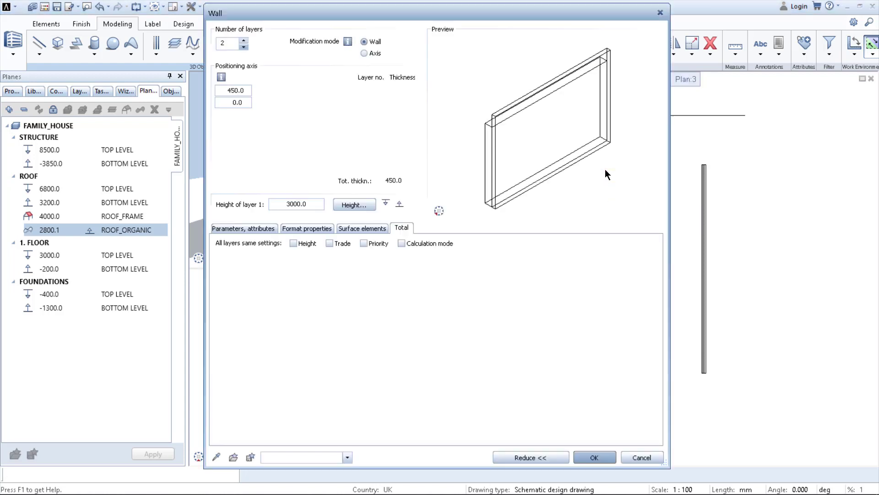
left_click(353, 274)
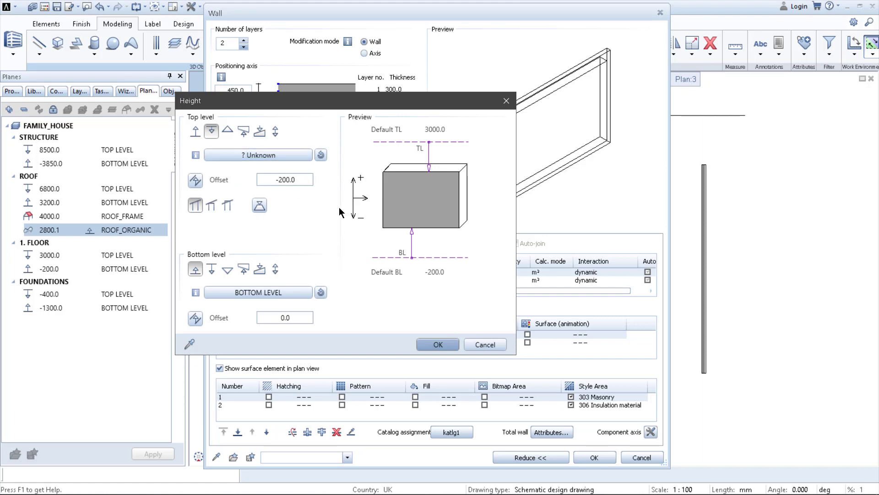
key("Escape")
left_click(216, 457)
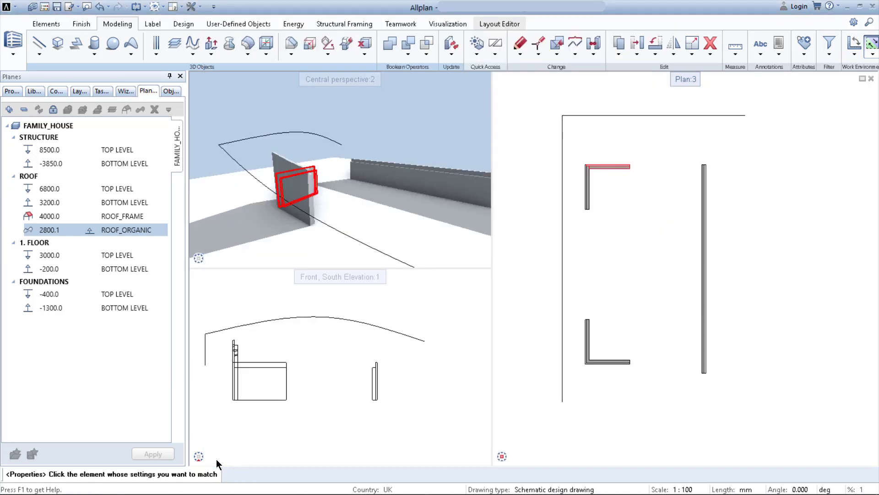
left_click(586, 192)
left_click(592, 455)
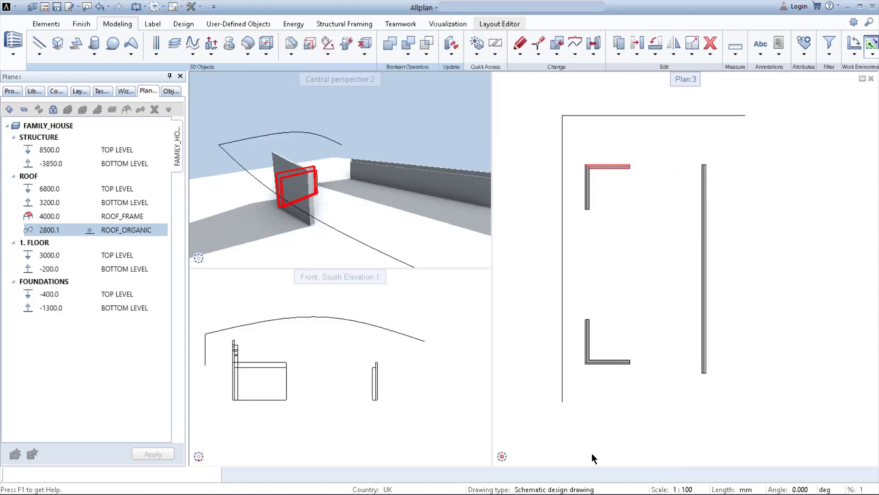
Step: Match the long straight wall to the settings of the upper corner's vertical wall
double_click(706, 243)
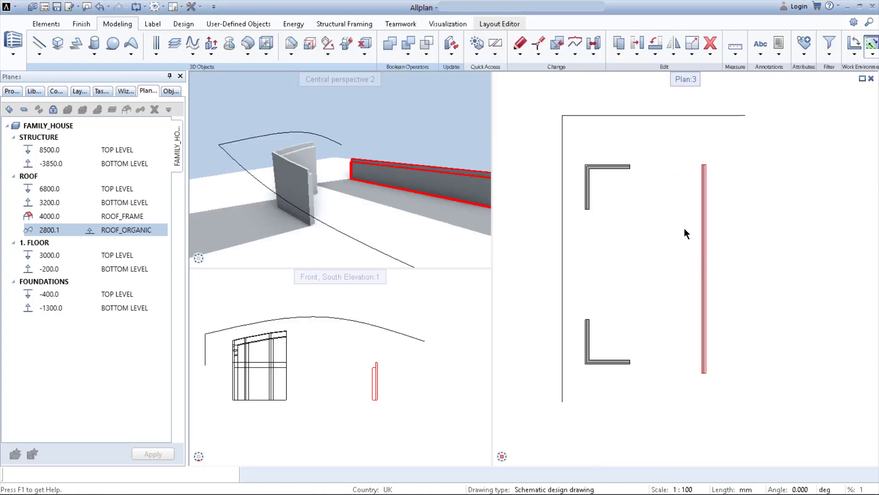
left_click(217, 457)
left_click(585, 180)
left_click(592, 456)
Step: Match both walls of the lower corner to walls that already use ROOF_ORGANIC, the horizontal one first and then the vertical one
left_click(605, 361)
double_click(617, 370)
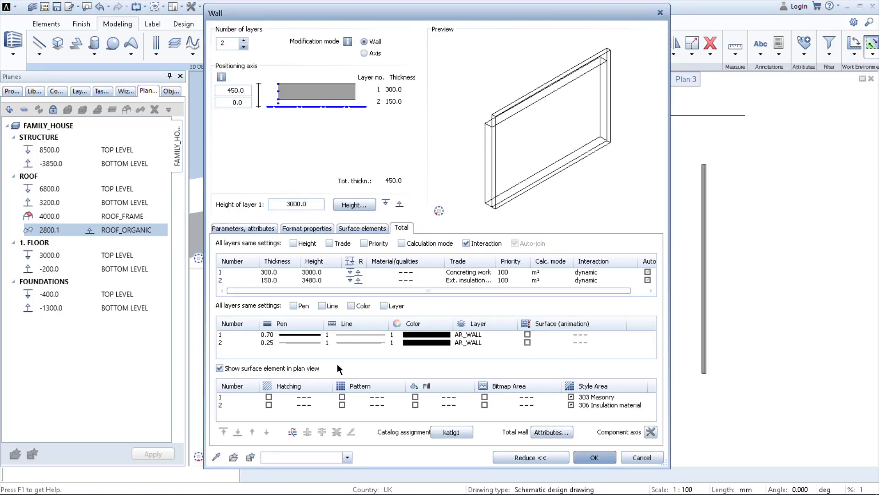
left_click(222, 452)
left_click(705, 311)
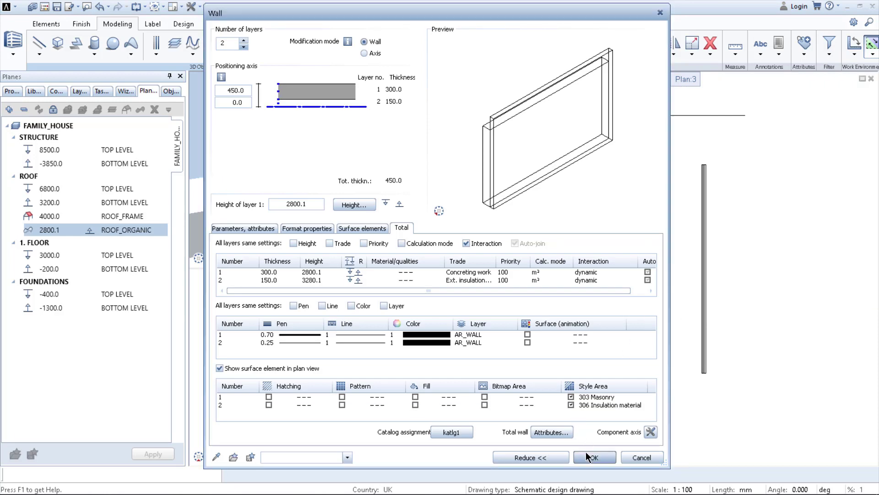
left_click(591, 455)
left_click(588, 347)
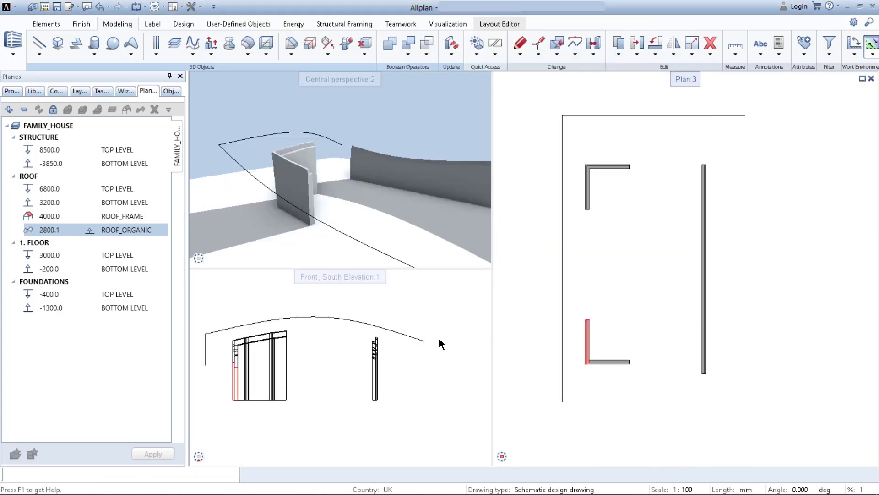
left_click(216, 457)
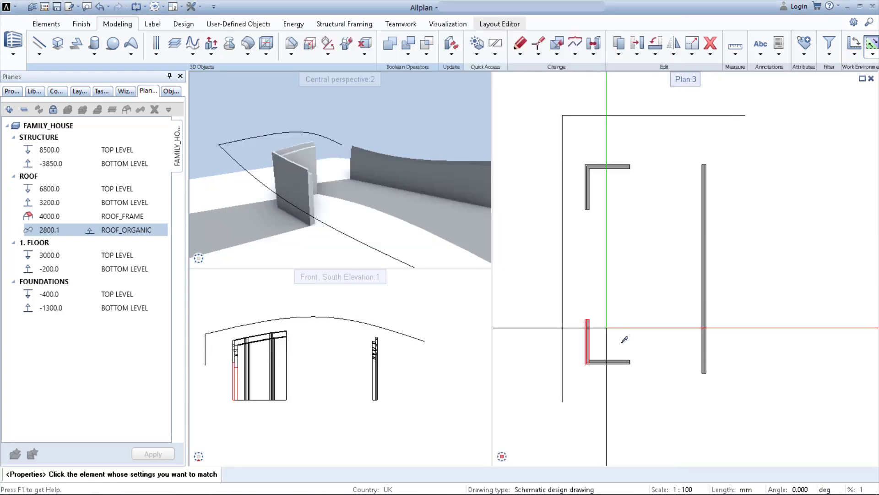
left_click(617, 361)
left_click(595, 457)
Step: Examine the tops of the modified walls and the roof curves from several angles in the perspective view
middle_click_drag(404, 191, 364, 184)
left_click_drag(364, 183, 476, 169)
left_click_drag(310, 172, 357, 138)
middle_click_drag(321, 151, 349, 152)
left_click_drag(270, 202, 310, 164)
middle_click_drag(287, 160, 270, 139)
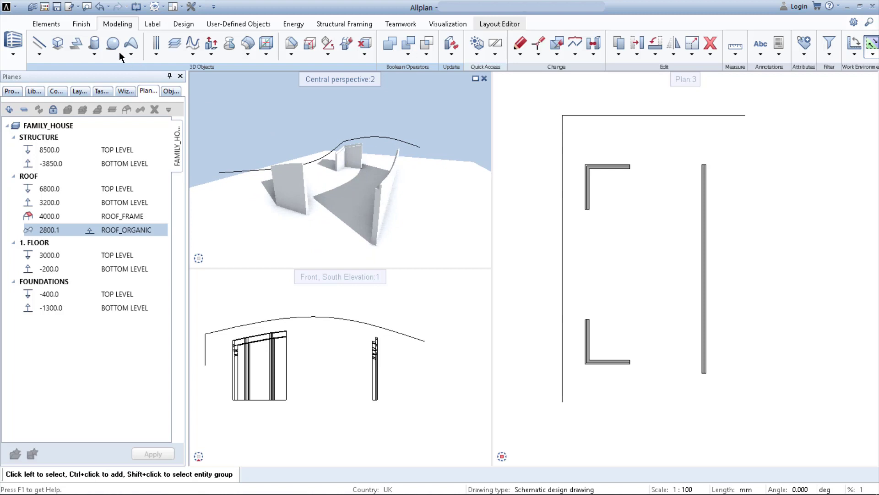
Step: Draw a rectangular slab from the upper wall corner to the long wall, level with the lower horizontal wall, and end the Slab command
left_click(47, 24)
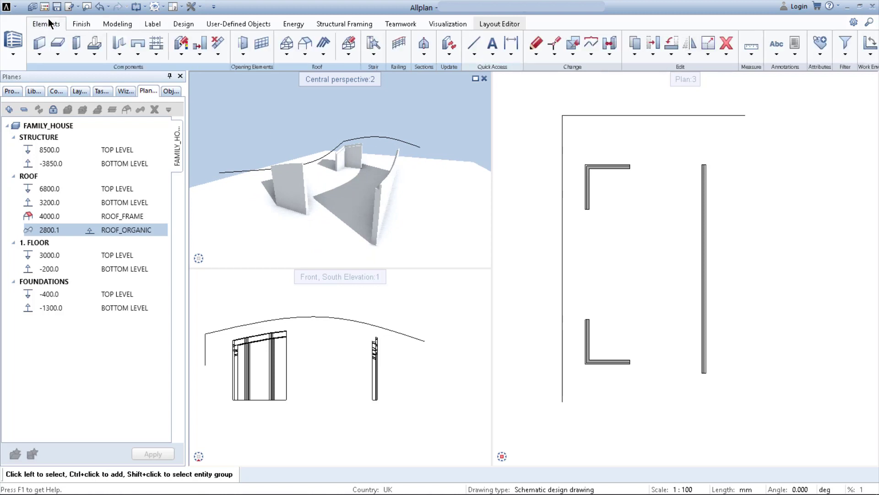
left_click(59, 42)
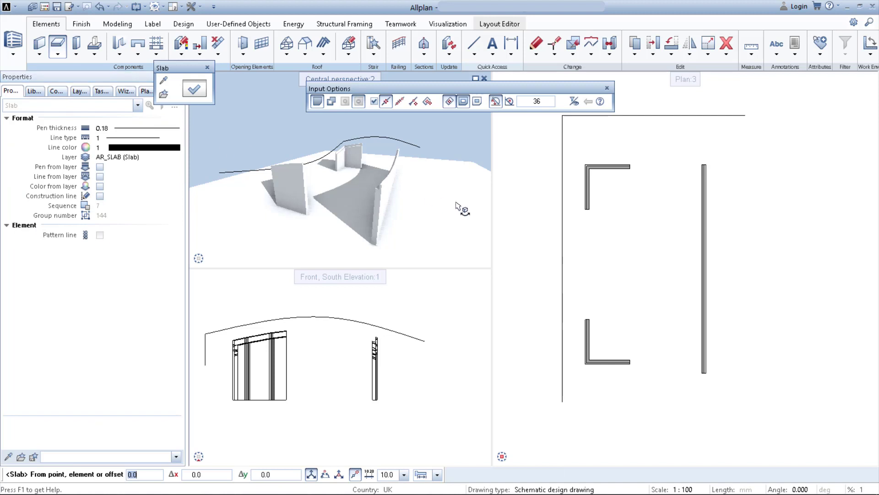
scroll(575, 156, "up", 5)
left_click(582, 161)
scroll(680, 334, "down", 2)
middle_click_drag(679, 334, 614, 210)
scroll(685, 349, "up", 3)
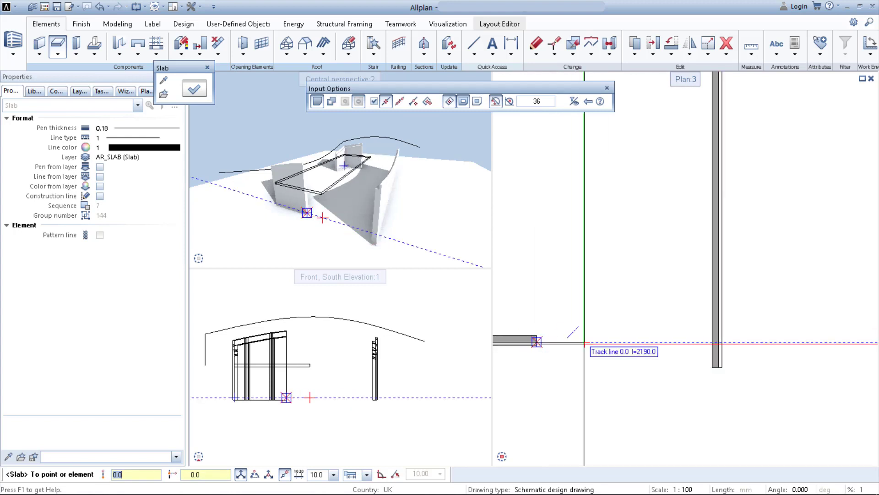
left_click(718, 342)
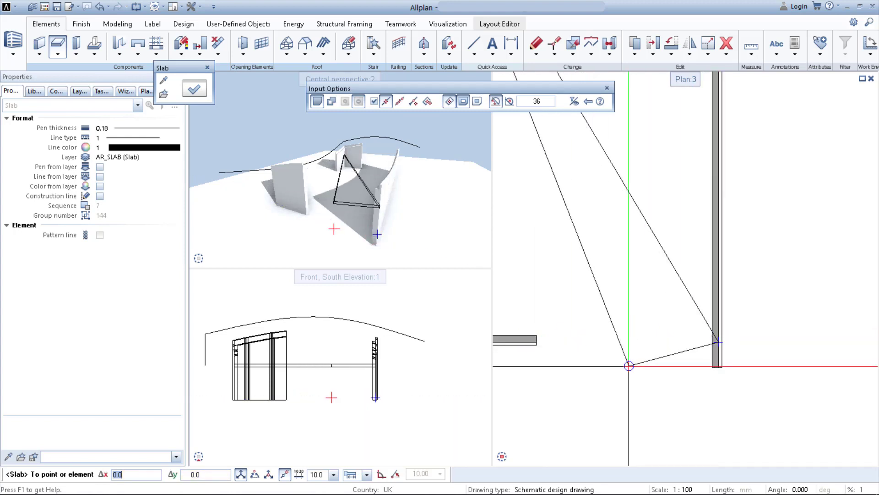
left_click(628, 365)
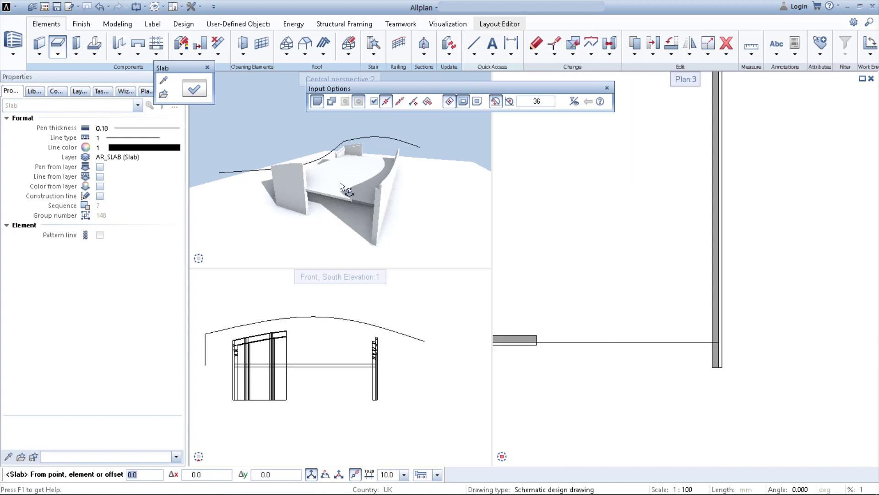
key("Escape")
Step: Assign ROOF_ORGANIC as the reference plane for the top level of the rectangular slab between the walls
scroll(595, 215, "down", 3)
middle_click_drag(596, 215, 679, 292)
double_click(657, 240)
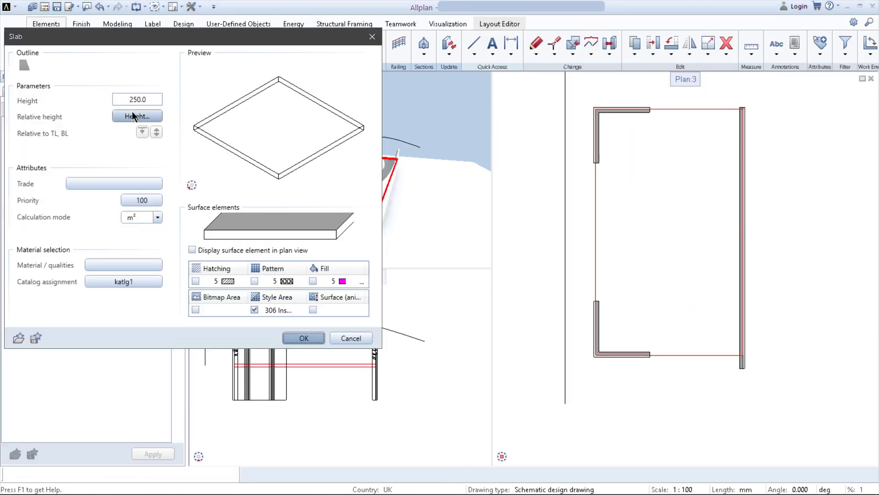
left_click(134, 117)
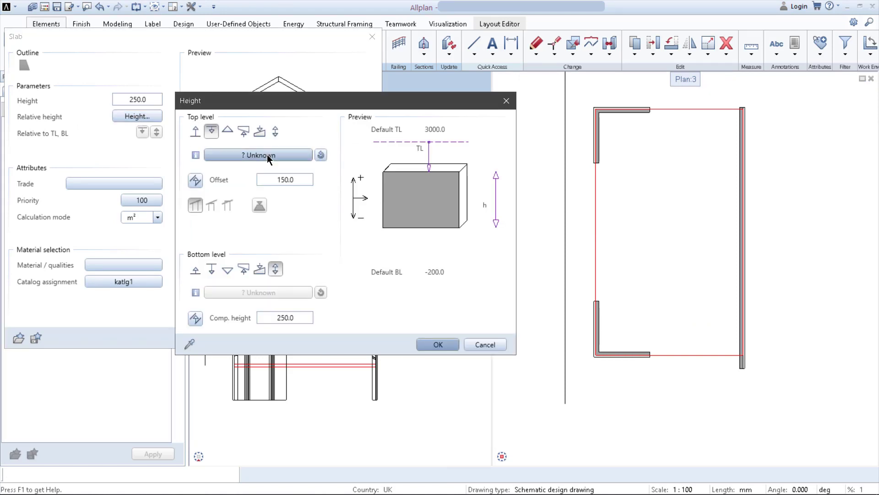
left_click(226, 151)
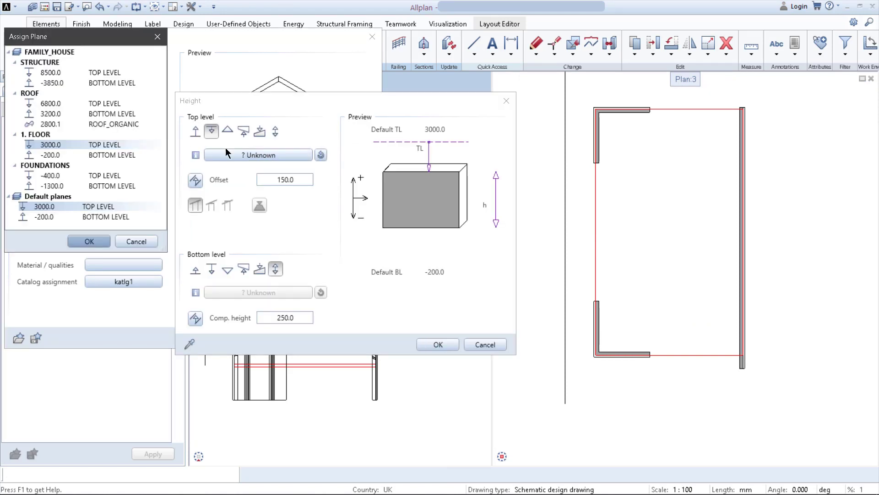
left_click(68, 125)
left_click(90, 242)
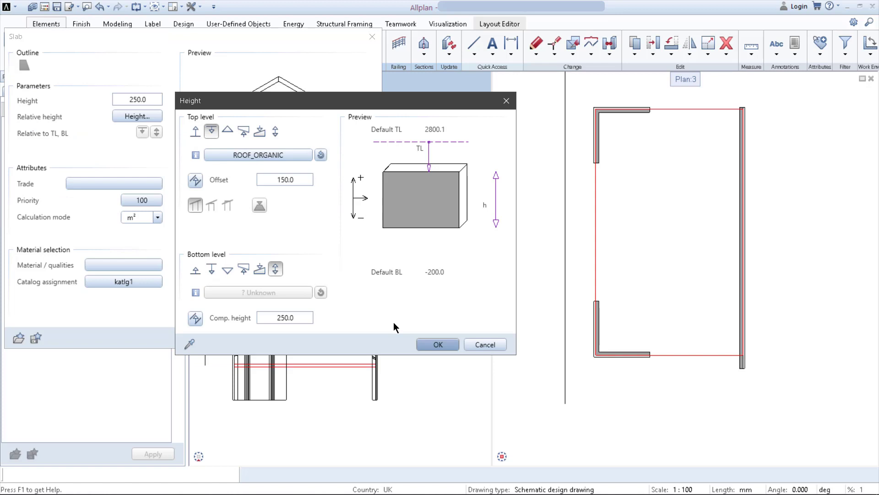
left_click(437, 344)
left_click(314, 339)
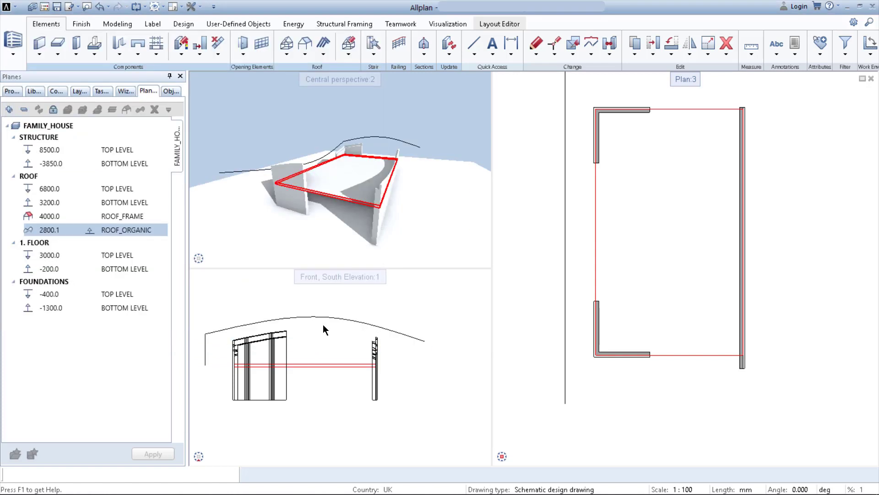
Step: Draw a rectangular Roof Covering from the free end of the upper roof line to the lower end of the vertical roof line
mouse_move(423, 175)
middle_mouse_down()
mouse_move(266, 149)
mouse_move(398, 153)
mouse_move(463, 182)
mouse_move(290, 165)
mouse_move(422, 178)
middle_mouse_up()
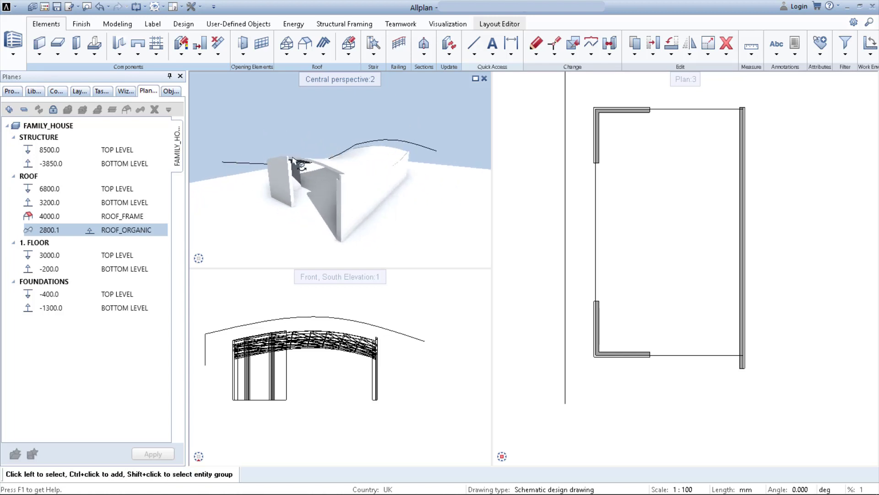
middle_click_drag(417, 127, 341, 167)
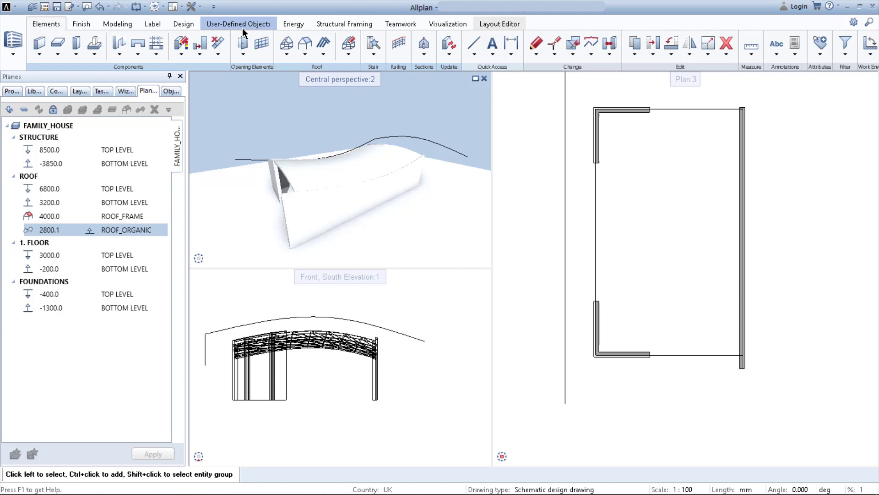
left_click(304, 46)
scroll(596, 215, "down", 2)
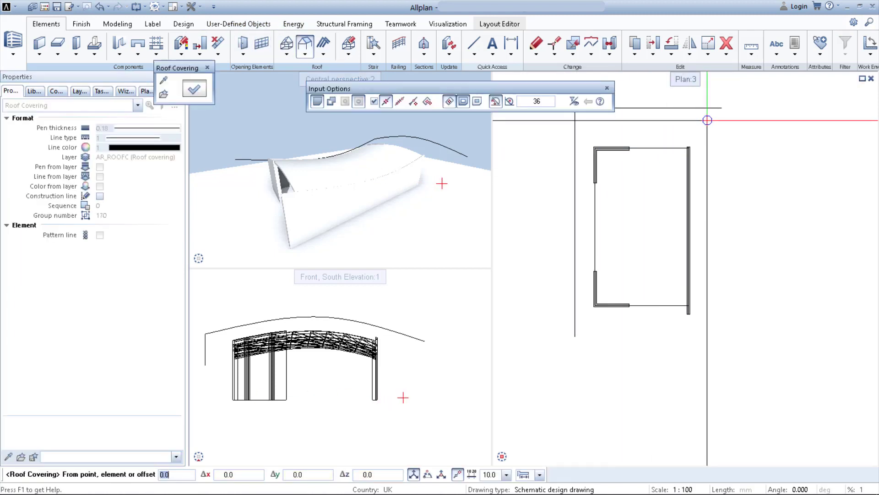
left_click(709, 97)
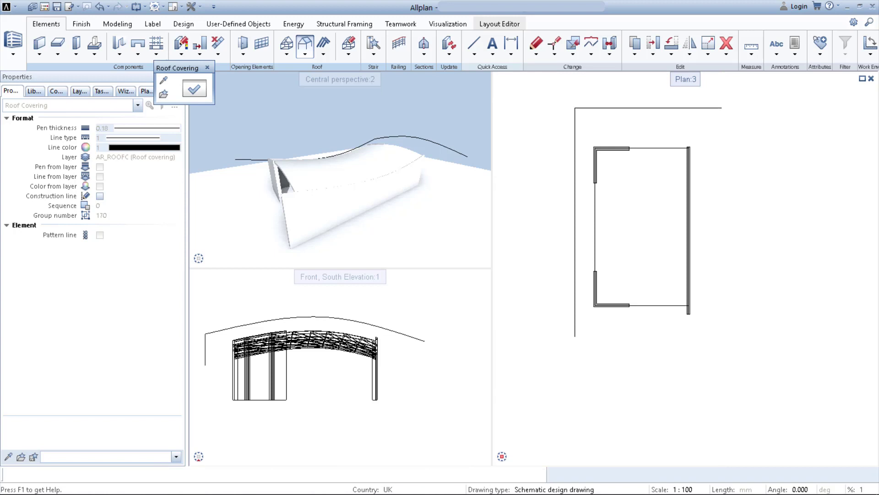
left_click(575, 337)
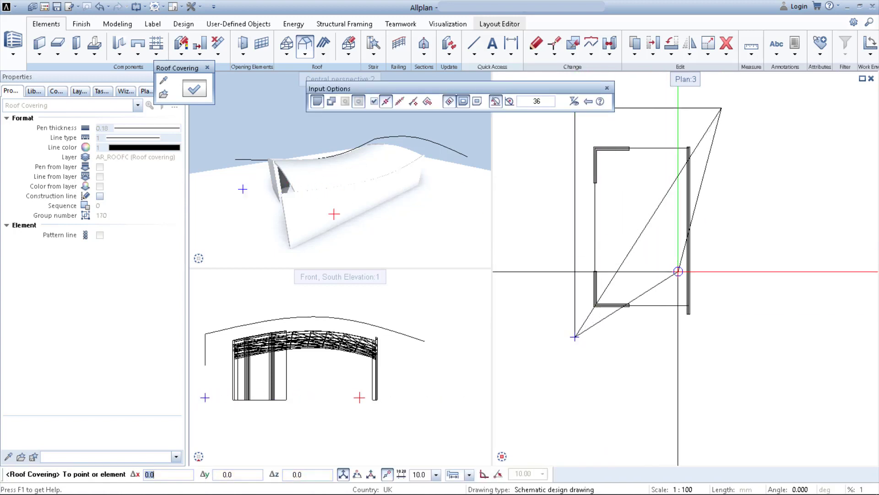
key("Escape")
left_click_drag(339, 181, 394, 197)
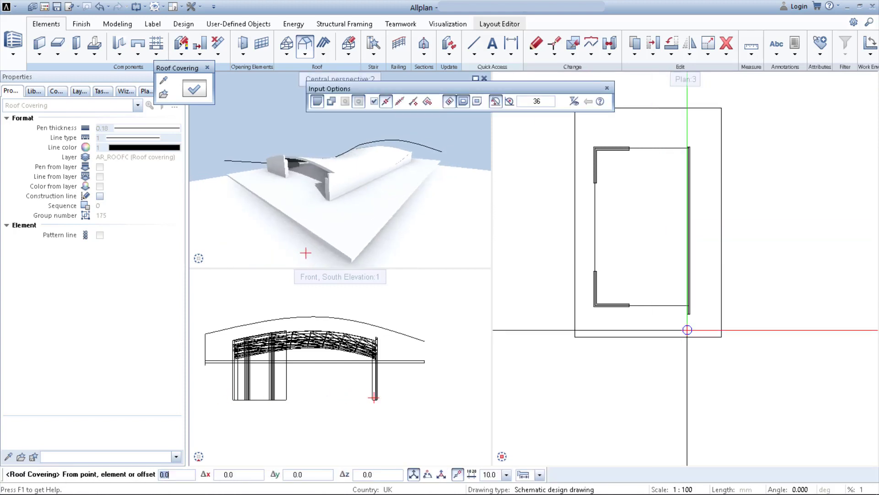
key("Escape")
Step: Assign ROOF_ORGANIC as the reference plane for the bottom level of the roof covering
double_click(655, 331)
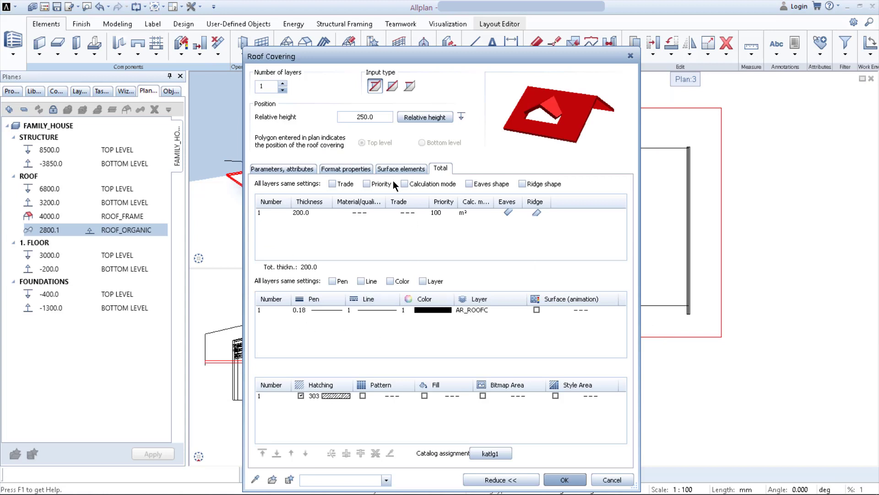
left_click(428, 117)
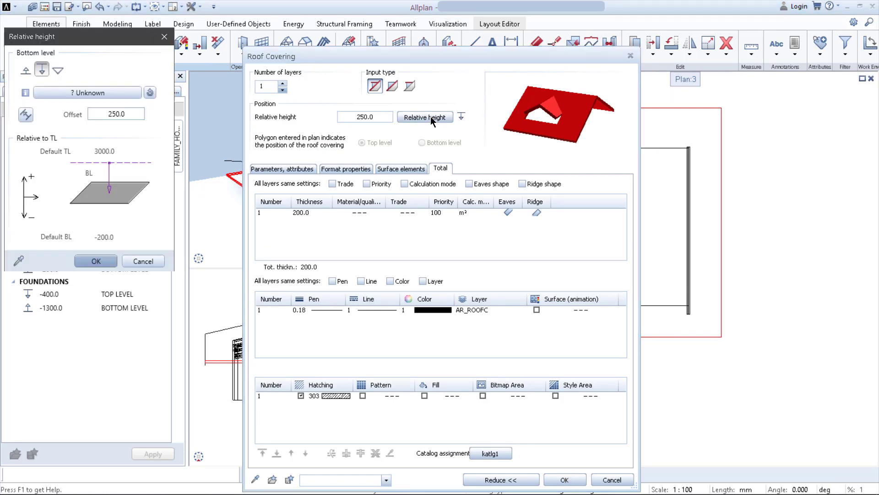
left_click(94, 91)
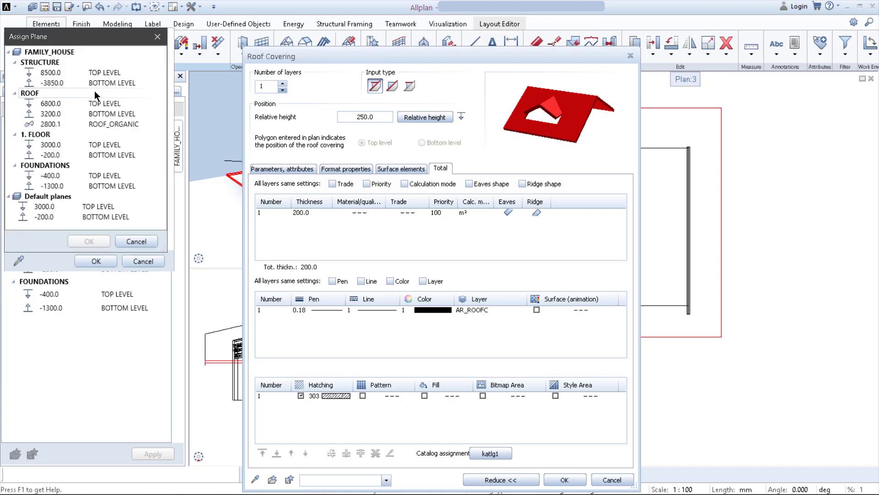
left_click(89, 124)
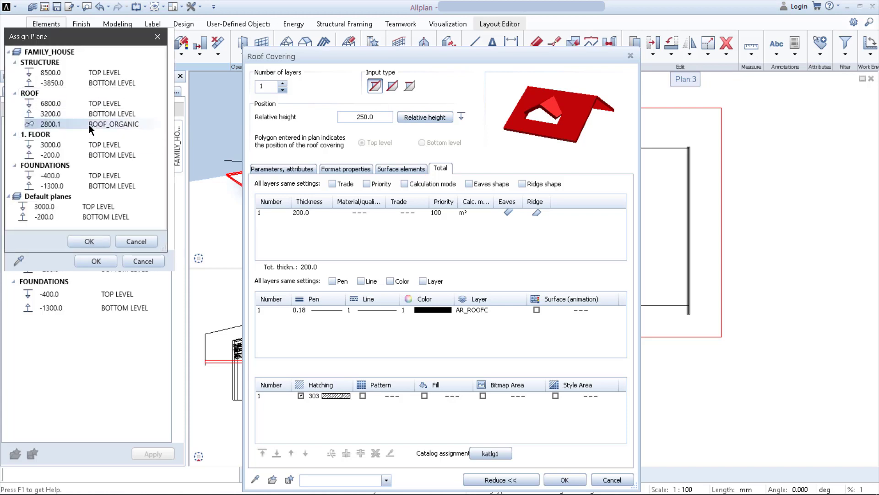
left_click(94, 241)
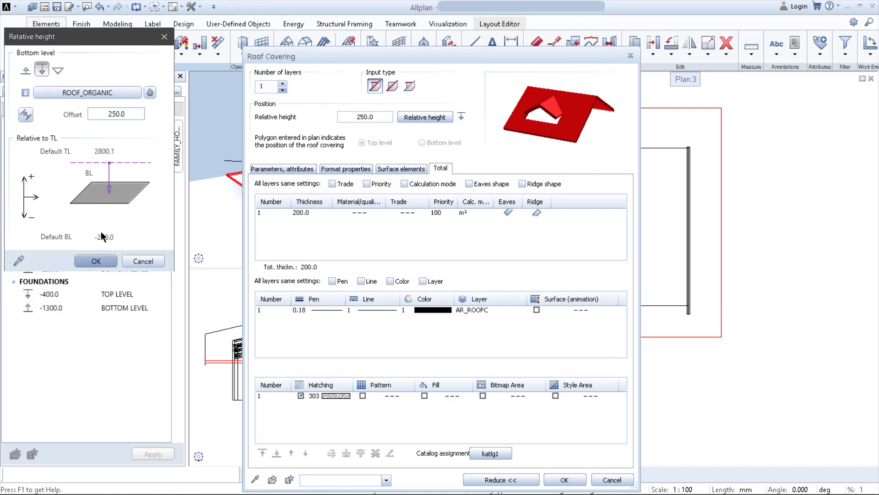
left_click(98, 260)
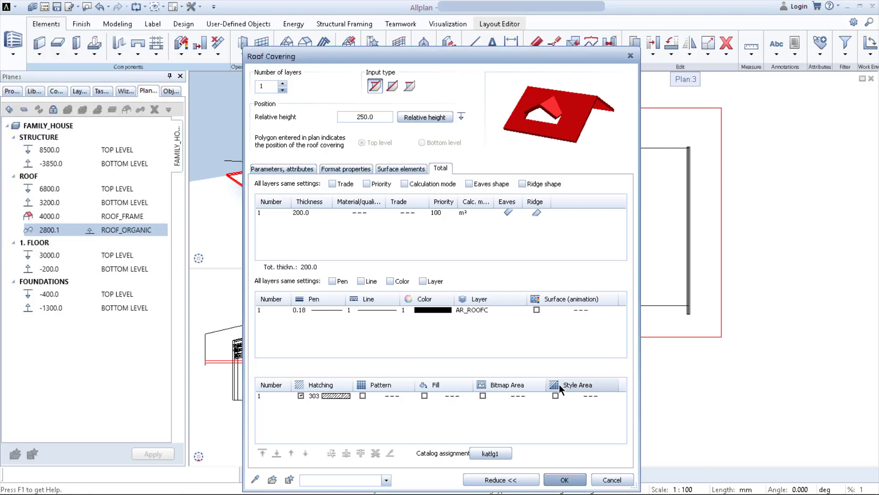
left_click(565, 480)
Step: Examine the curved roof covering and the walls beneath it from several angles, including in a maximised perspective view
mouse_move(298, 161)
middle_mouse_down()
mouse_move(281, 195)
mouse_move(434, 173)
mouse_move(361, 166)
middle_mouse_up()
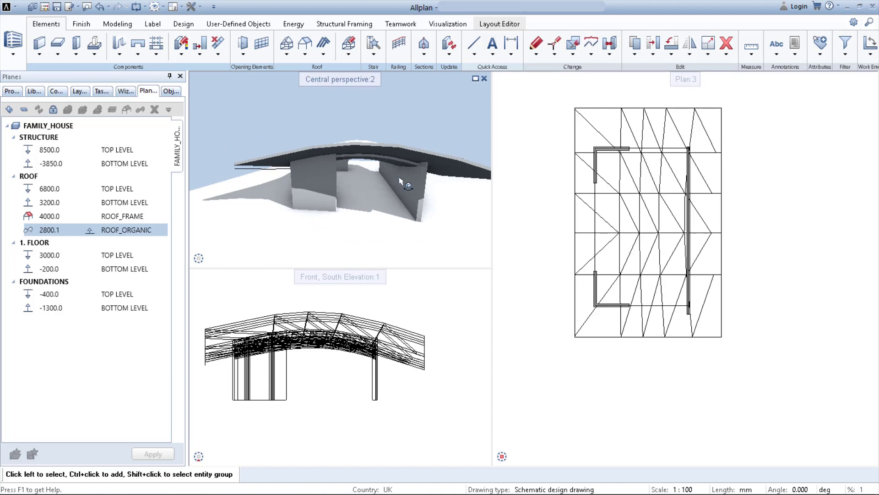
middle_click_drag(446, 167, 317, 153)
scroll(388, 169, "down", 1)
scroll(400, 171, "down", 3)
left_click_drag(317, 151, 372, 147)
mouse_move(292, 143)
left_mouse_down()
mouse_move(356, 145)
mouse_move(407, 160)
left_mouse_up()
middle_click_drag(407, 161, 423, 144)
right_click_drag(339, 183, 353, 106)
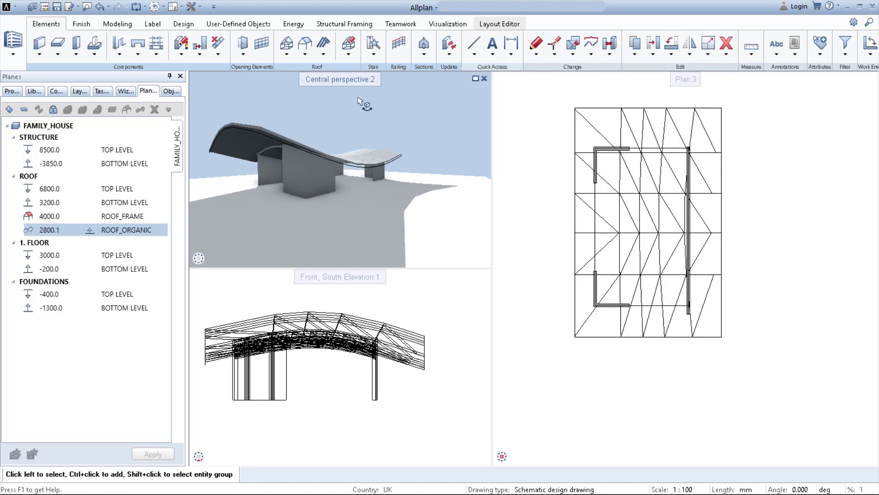
double_click(368, 82)
mouse_move(712, 280)
middle_mouse_down()
mouse_move(494, 275)
mouse_move(588, 262)
mouse_move(500, 255)
mouse_move(506, 282)
mouse_move(507, 271)
middle_mouse_up()
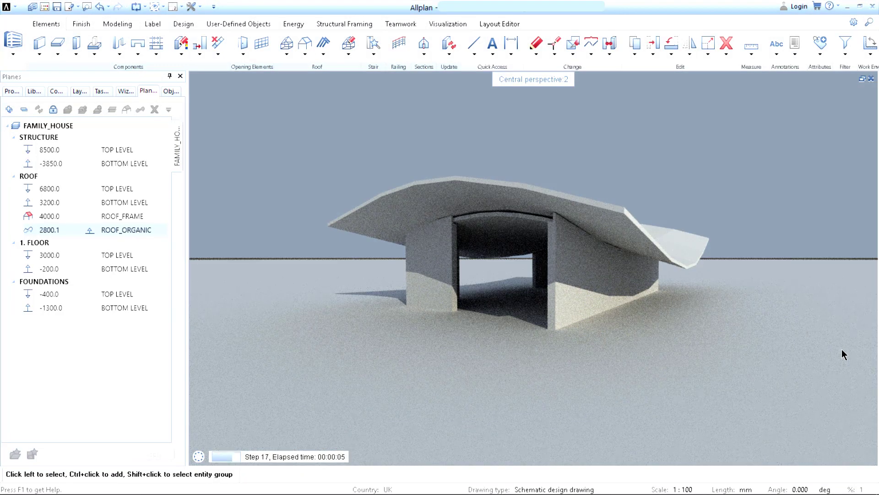